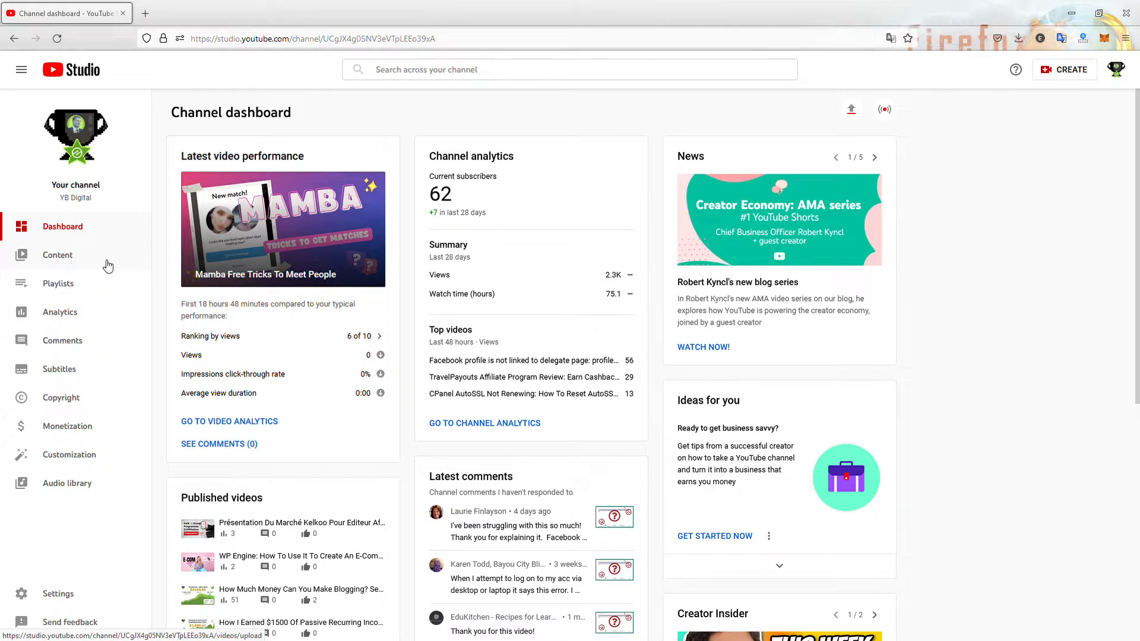
# - Open the video "Mamba Free Tricks To Meet People" from the channel content in the video editor
pyautogui.click(71, 259)
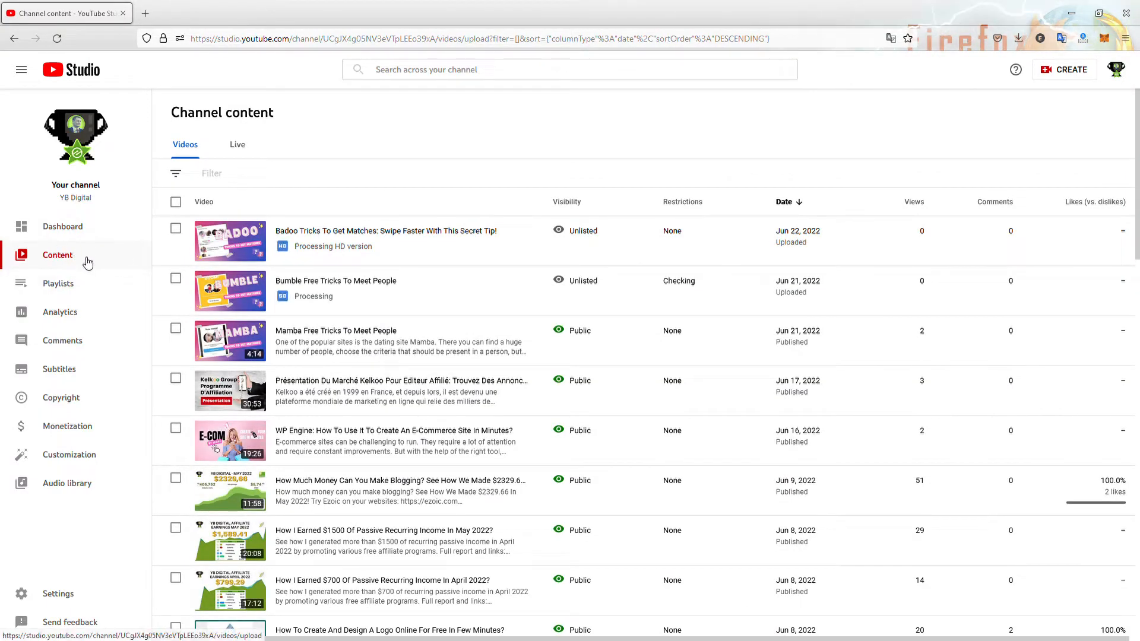
pyautogui.moveTo(269, 352)
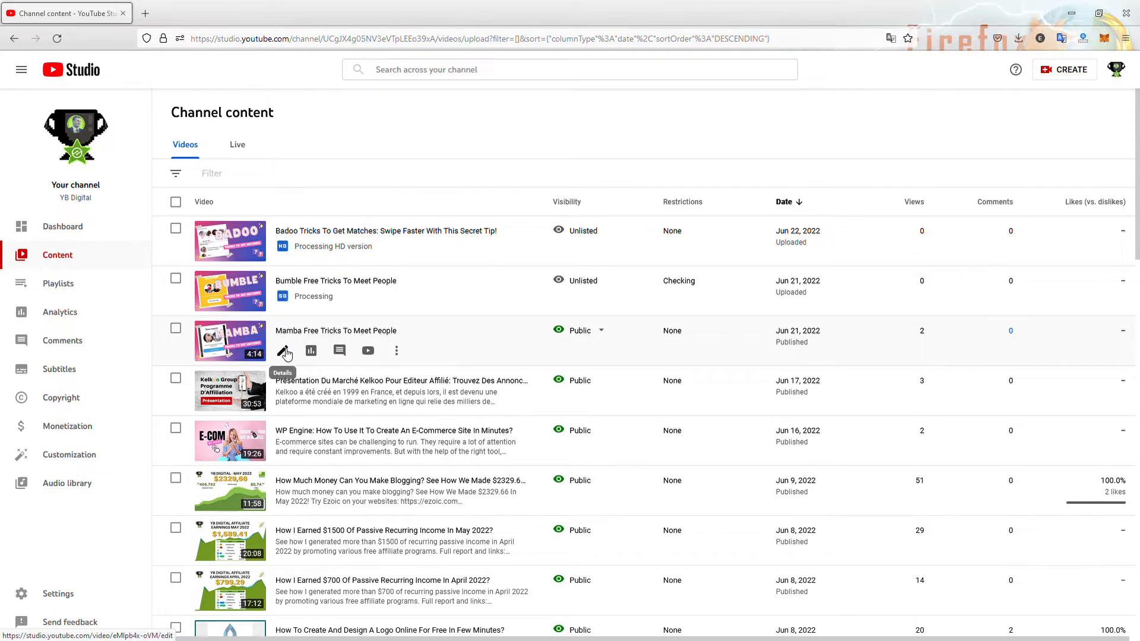
pyautogui.click(284, 351)
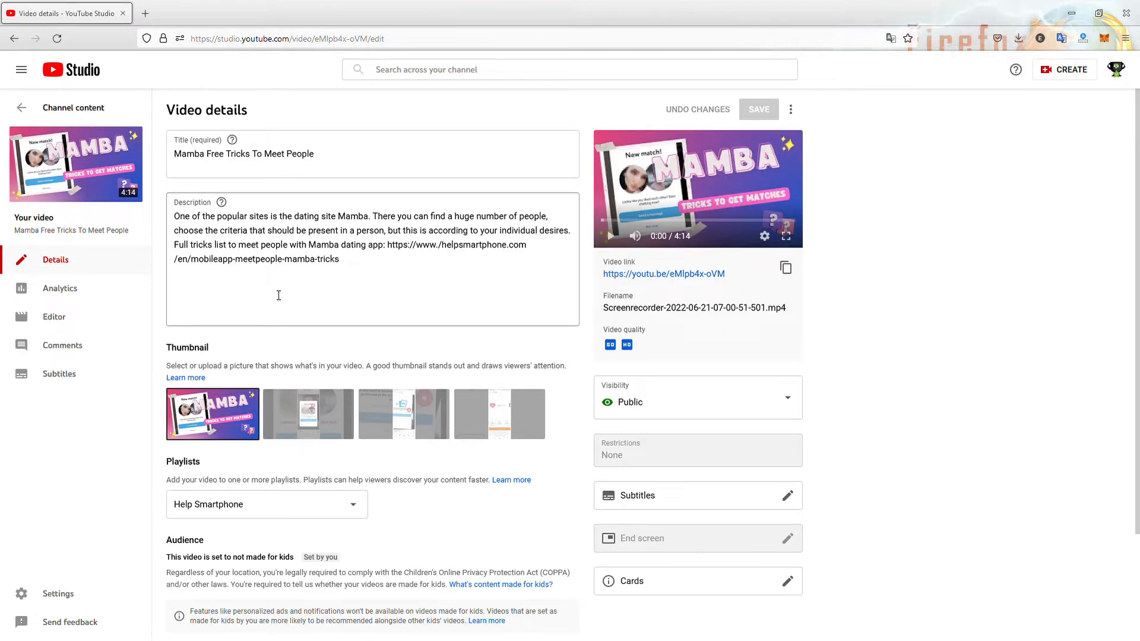
pyautogui.click(74, 324)
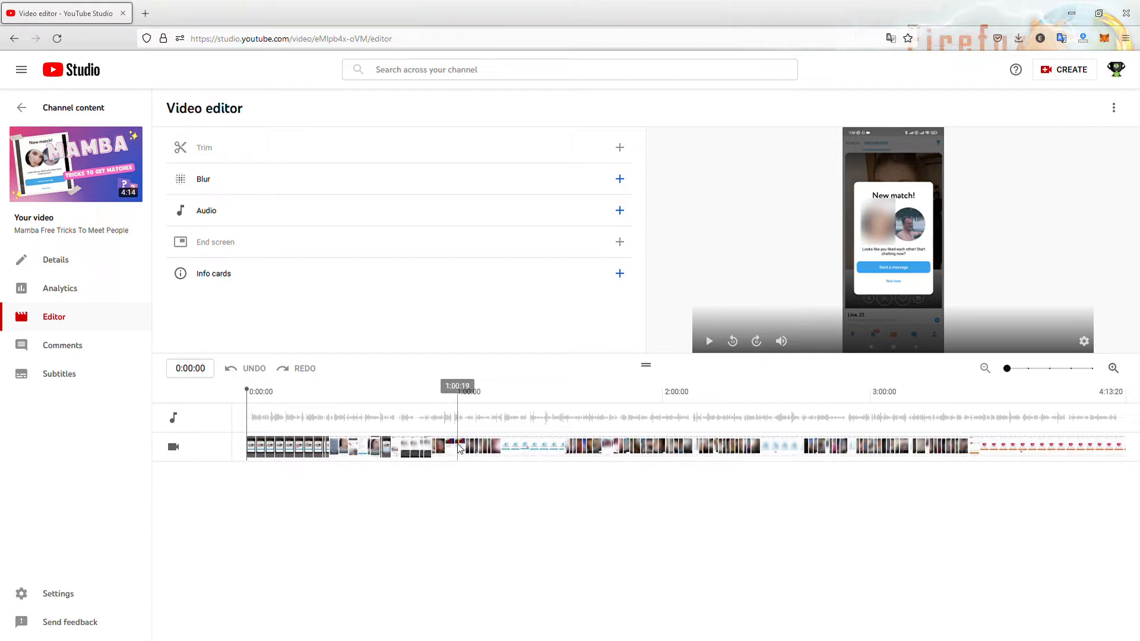
# - Add a rectangular custom blur at 1:14:21 with a fixed position and enlarge it over the card icon in the preview
pyautogui.click(505, 450)
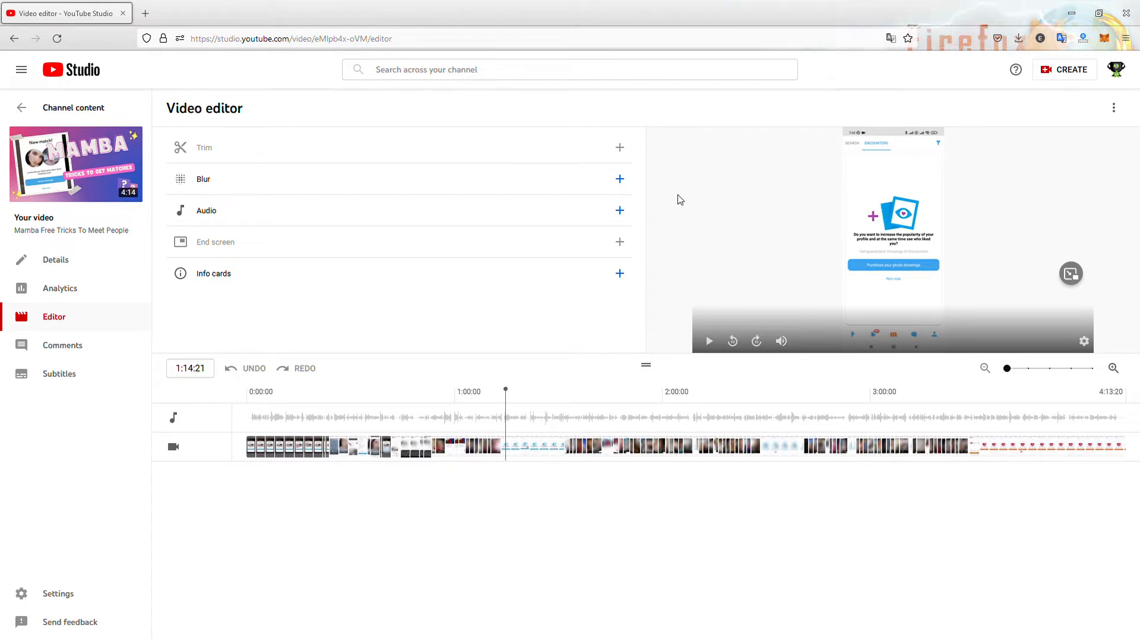
pyautogui.click(382, 190)
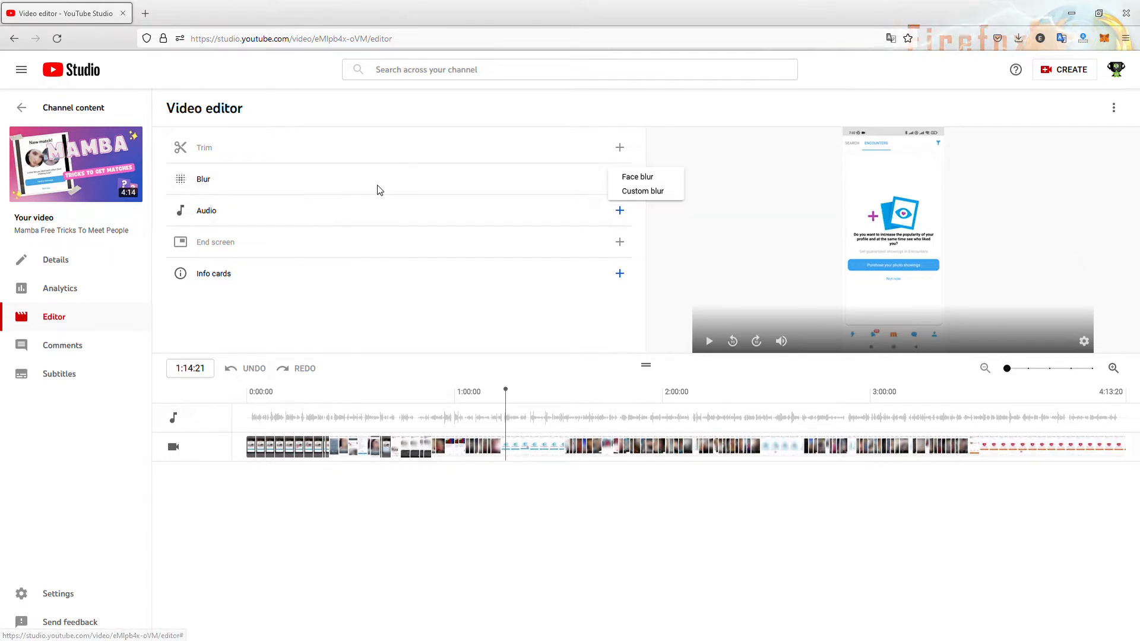
pyautogui.click(653, 193)
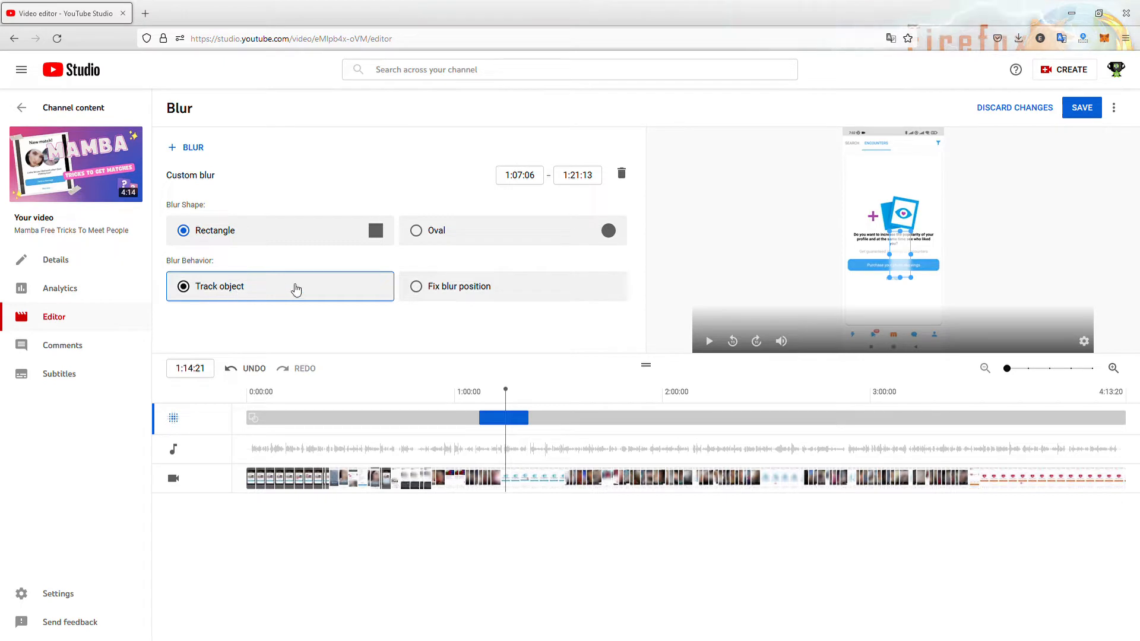
pyautogui.click(438, 292)
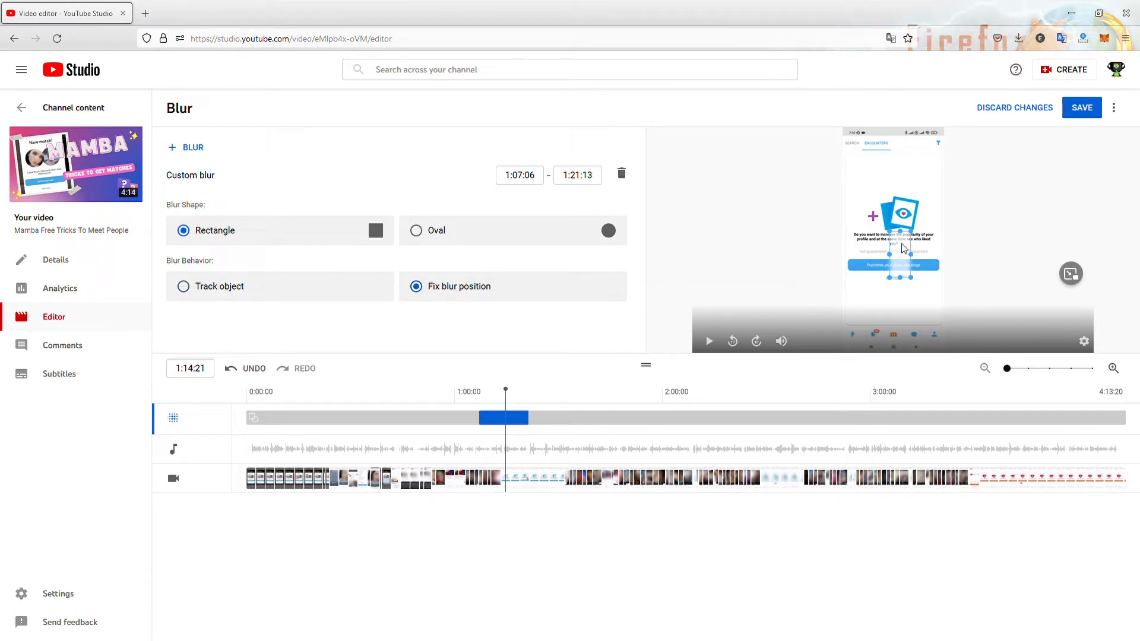
pyautogui.moveTo(900, 239)
pyautogui.mouseDown()
pyautogui.moveTo(872, 185)
pyautogui.moveTo(932, 202)
pyautogui.moveTo(888, 249)
pyautogui.mouseUp()
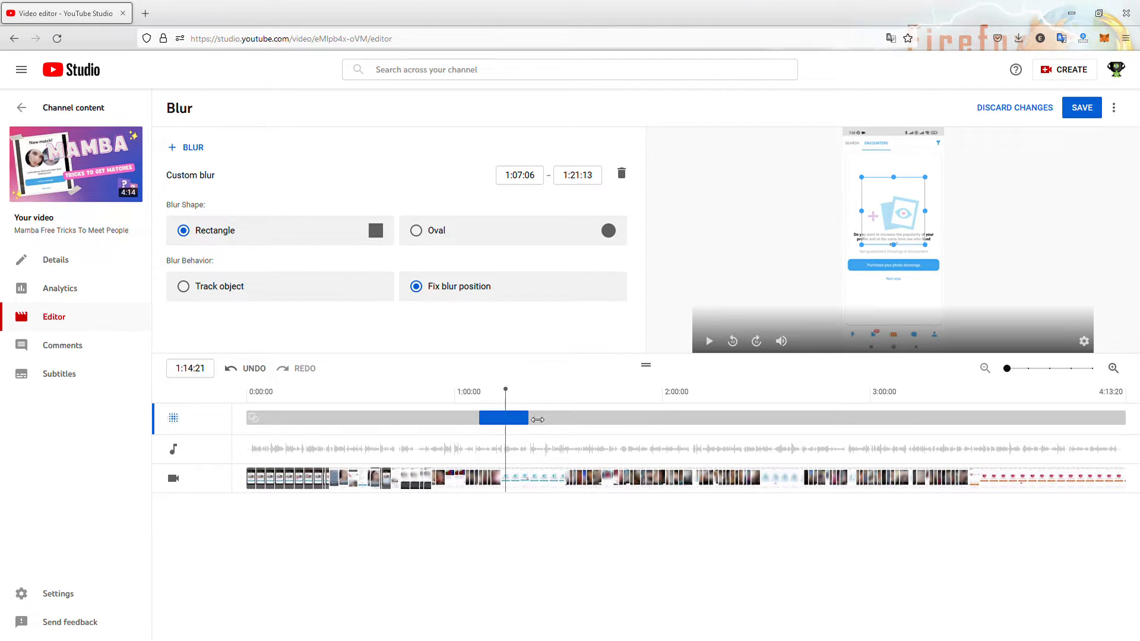
# - Shift and stretch the blur's time range on the timeline to 1:15:07–1:40:01
pyautogui.click(519, 445)
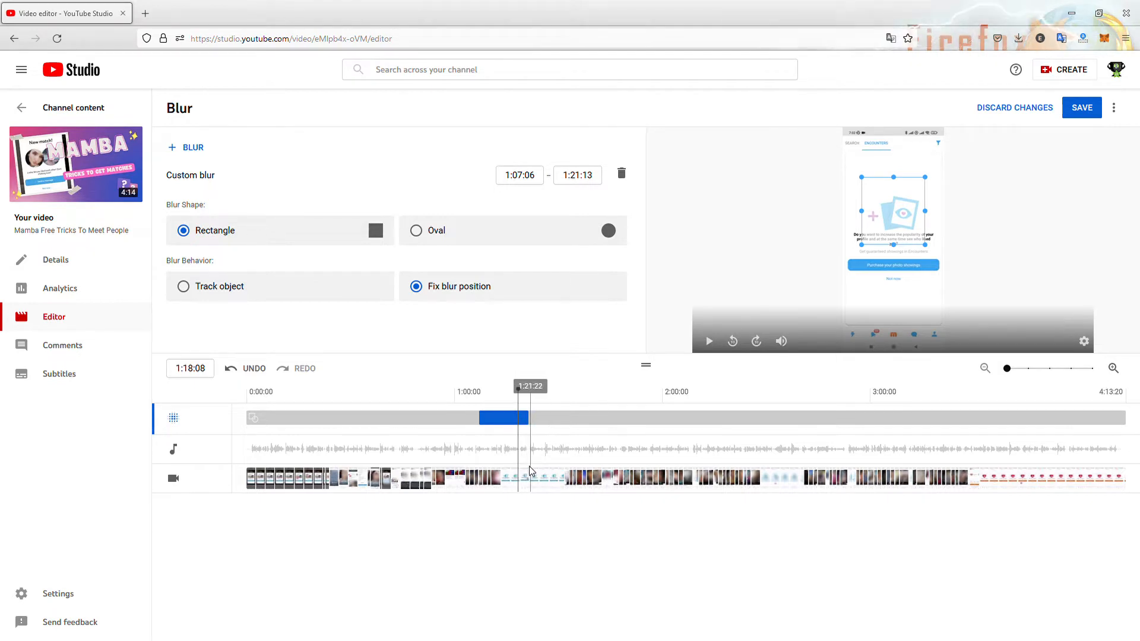
pyautogui.click(535, 471)
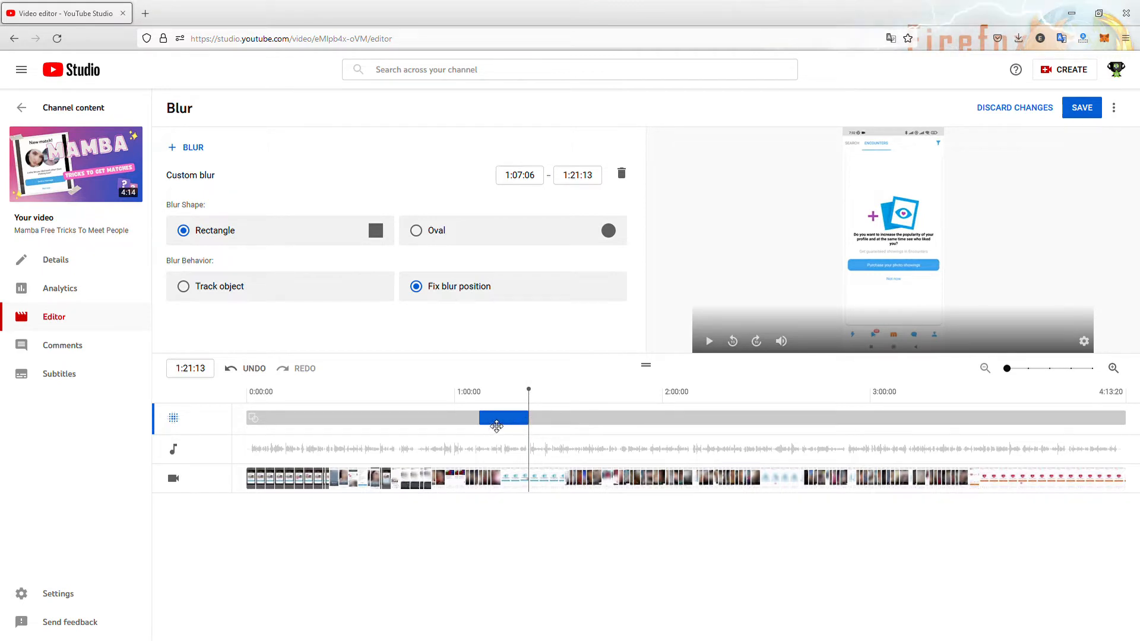
pyautogui.click(508, 470)
pyautogui.moveTo(504, 427); pyautogui.dragTo(599, 420)
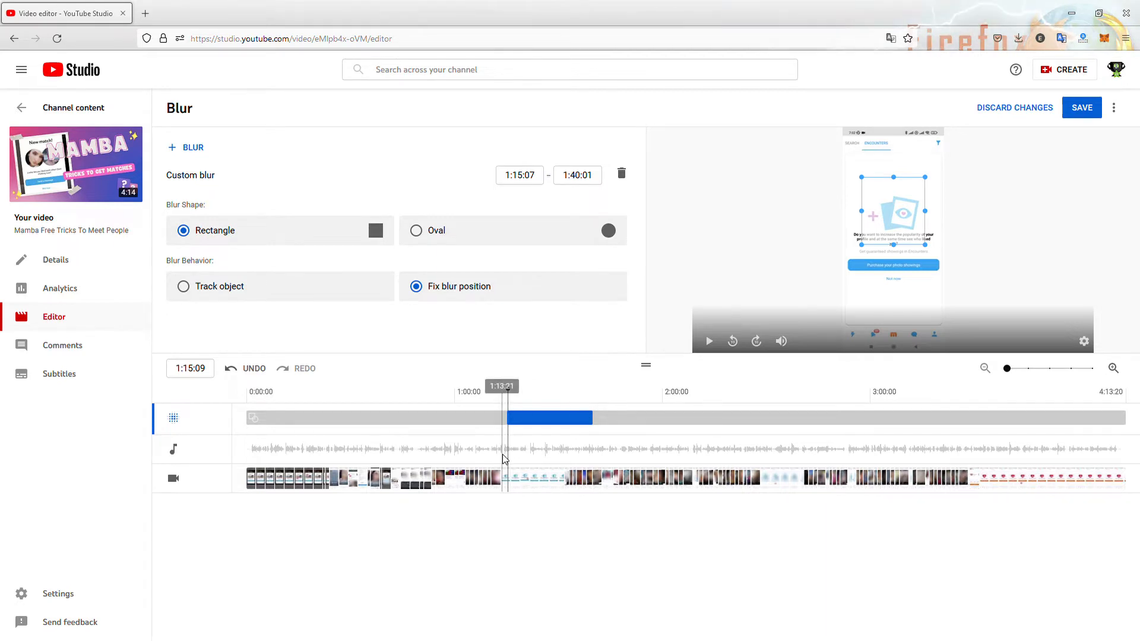
# - Find the frame where the pop-up screen begins and set the blur's start time to 1:11:11
pyautogui.click(501, 391)
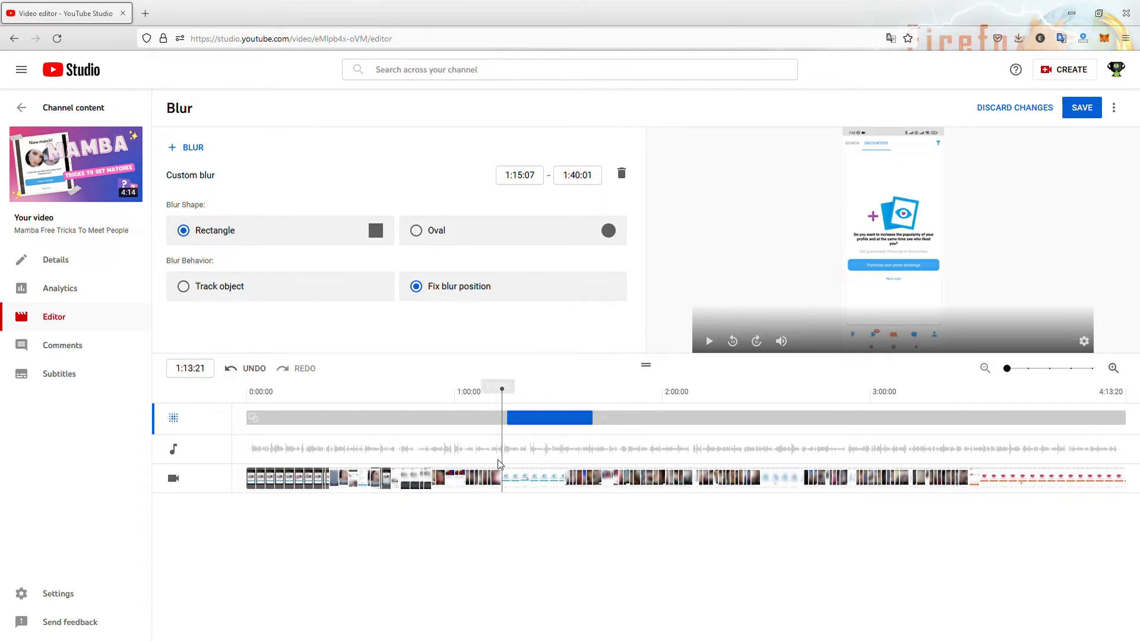
pyautogui.click(498, 463)
pyautogui.click(496, 464)
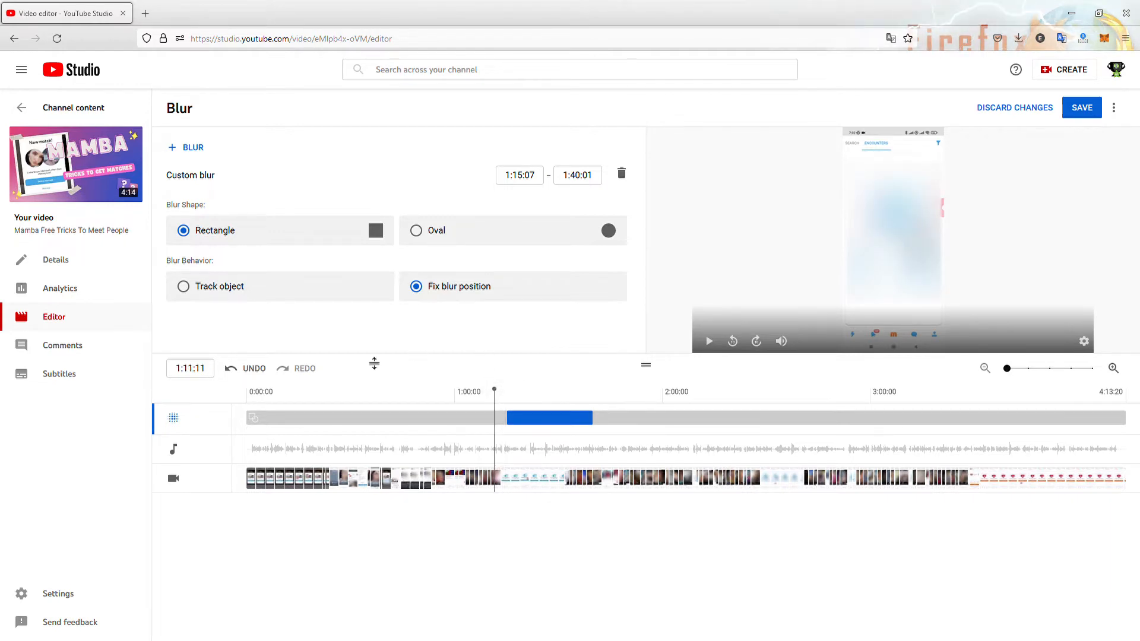
pyautogui.tripleClick(217, 368)
pyautogui.hotkey('ctrl', 'c')
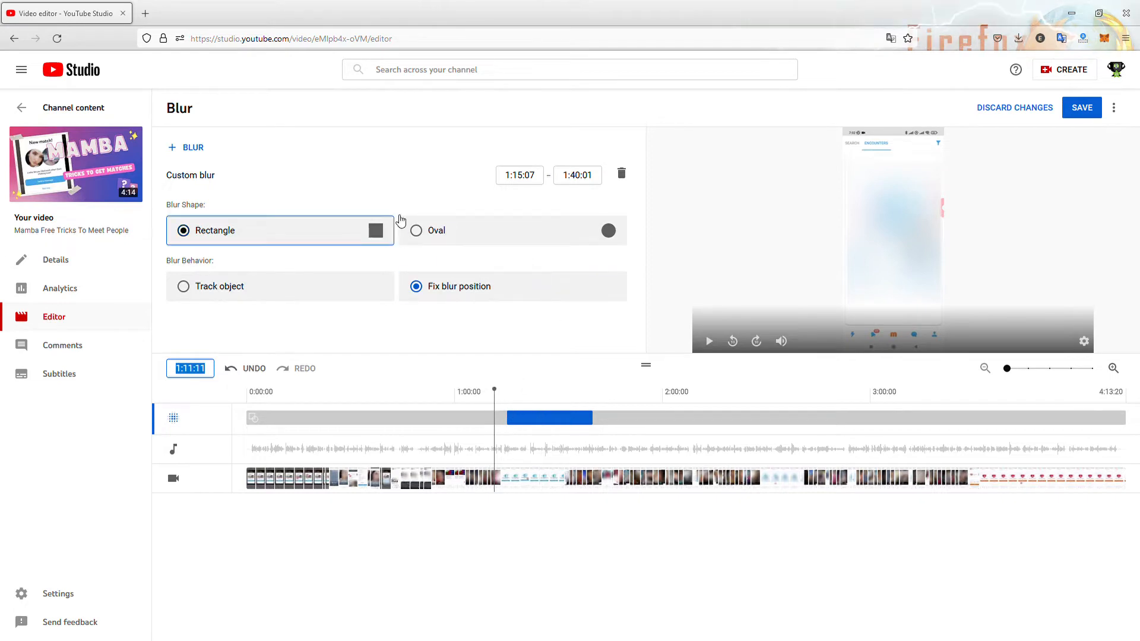
pyautogui.tripleClick(541, 180)
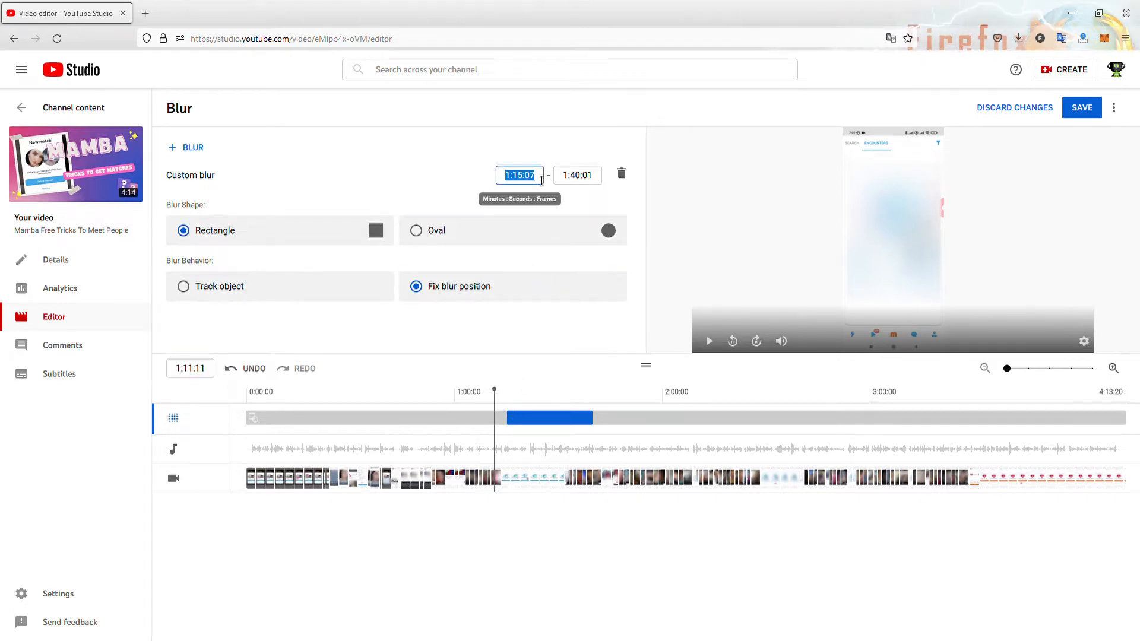
pyautogui.hotkey('ctrl', 'v')
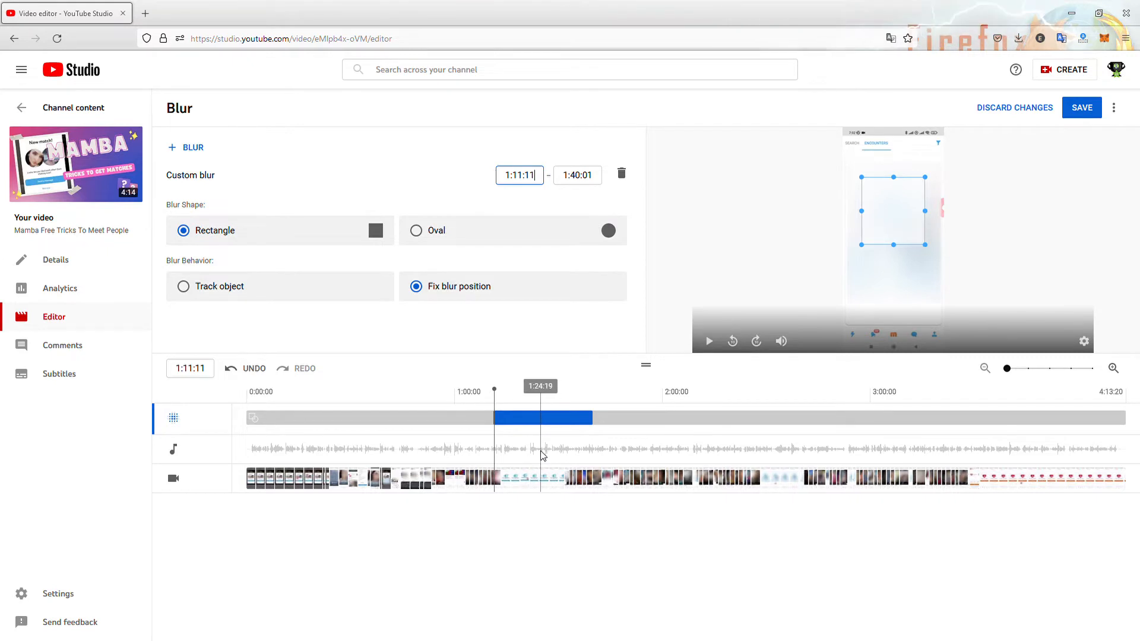
# - Find the frame where the pop-up screen has gone and set the blur's end time to 1:32:17
pyautogui.click(562, 450)
pyautogui.click(569, 452)
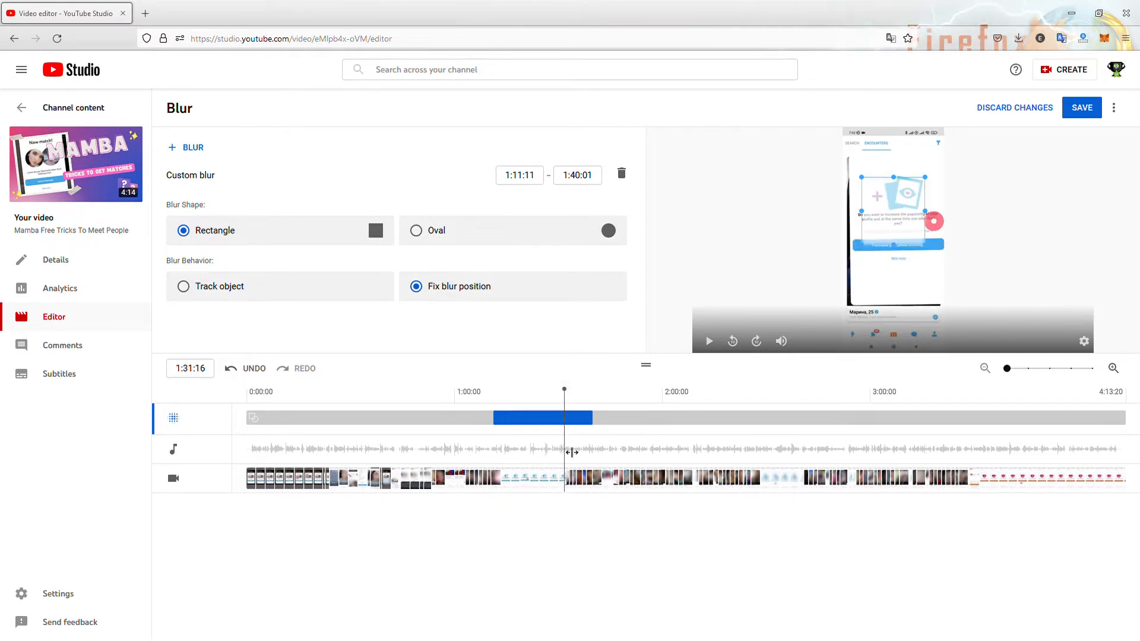
pyautogui.click(567, 454)
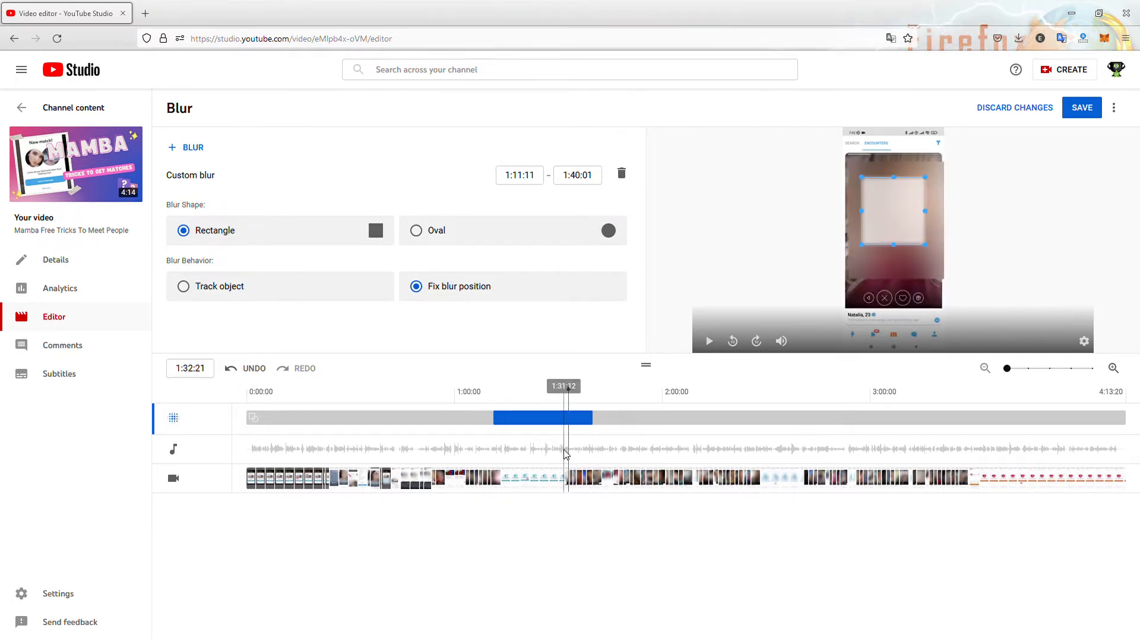
pyautogui.click(564, 455)
pyautogui.click(568, 455)
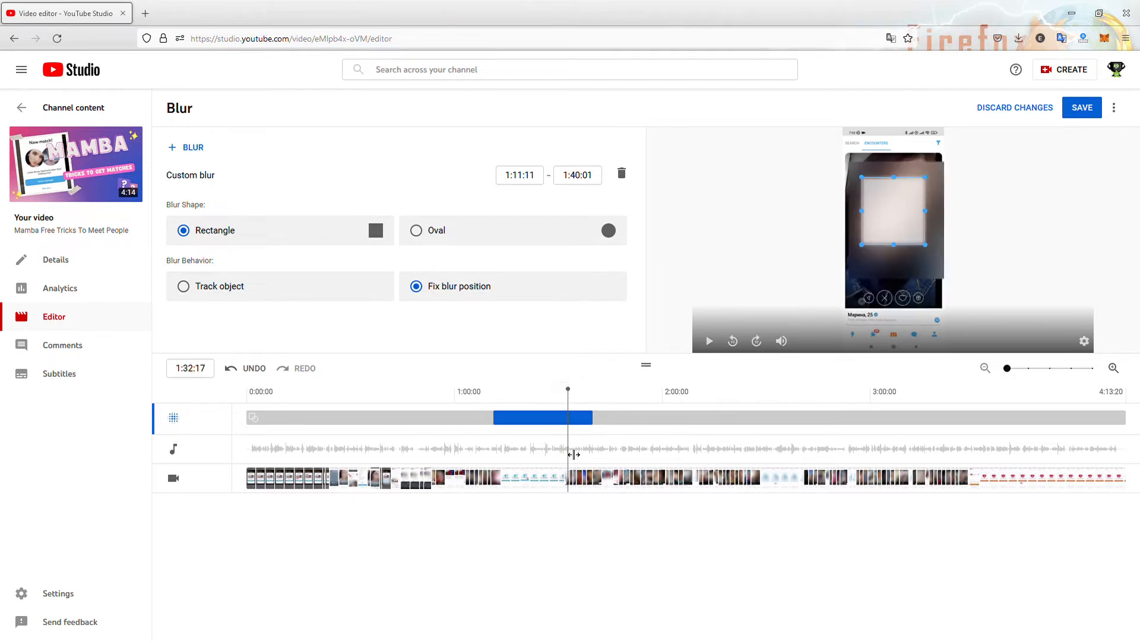
pyautogui.click(171, 369)
pyautogui.hotkey('ctrl', 'c')
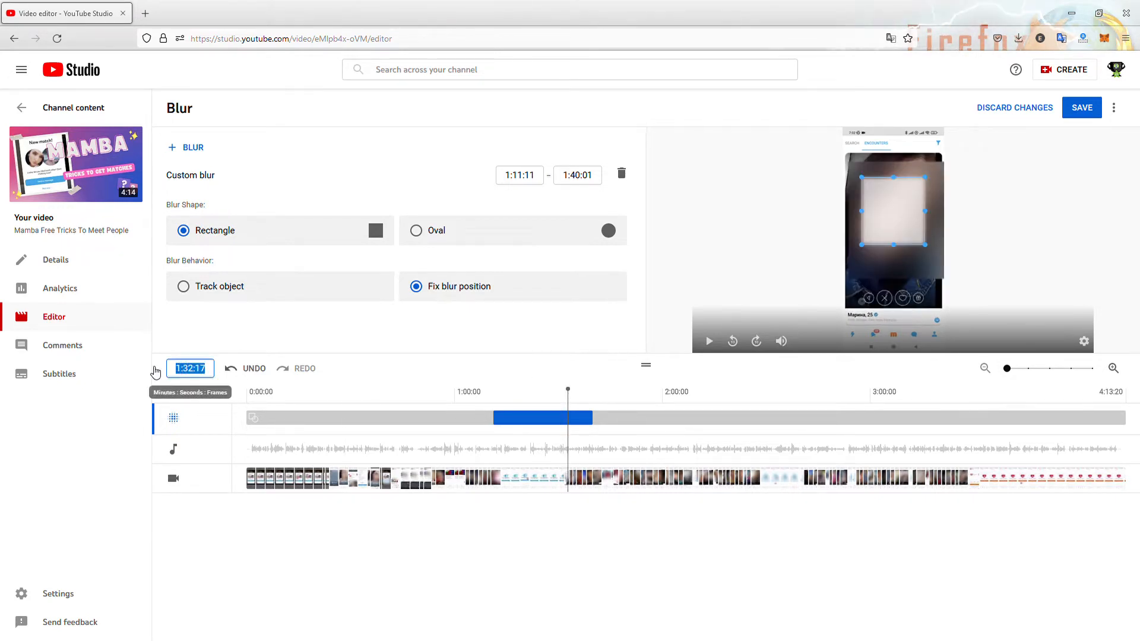
pyautogui.click(583, 181)
pyautogui.hotkey('ctrl', 'v')
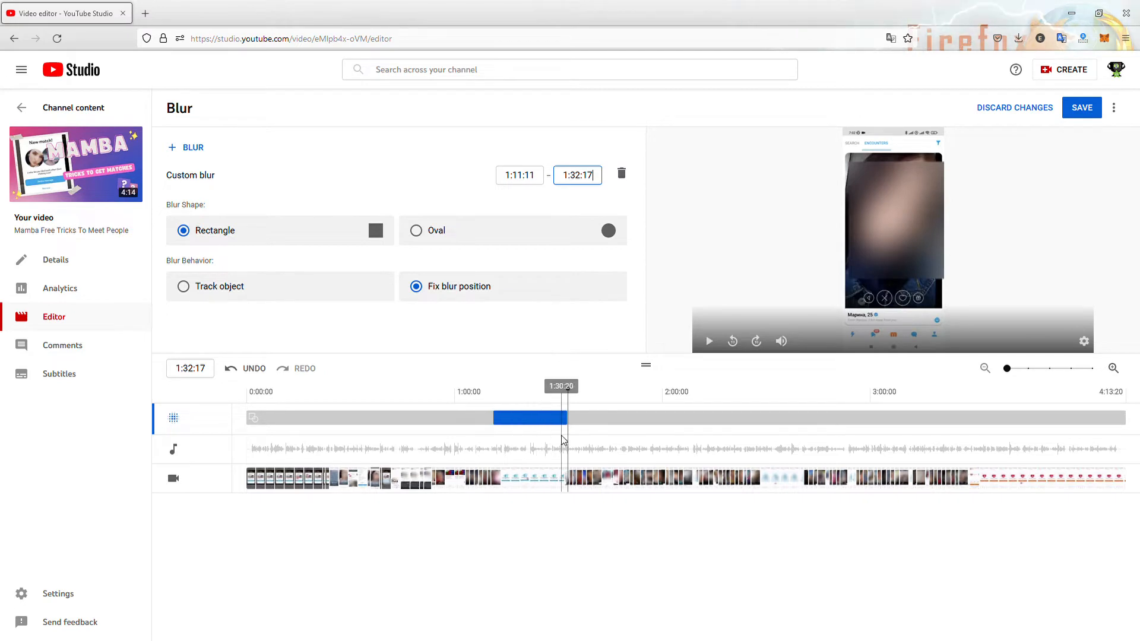
# - Preview frames along the whole video to look for another part that needs blurring
pyautogui.click(598, 454)
pyautogui.moveTo(603, 455); pyautogui.dragTo(922, 457)
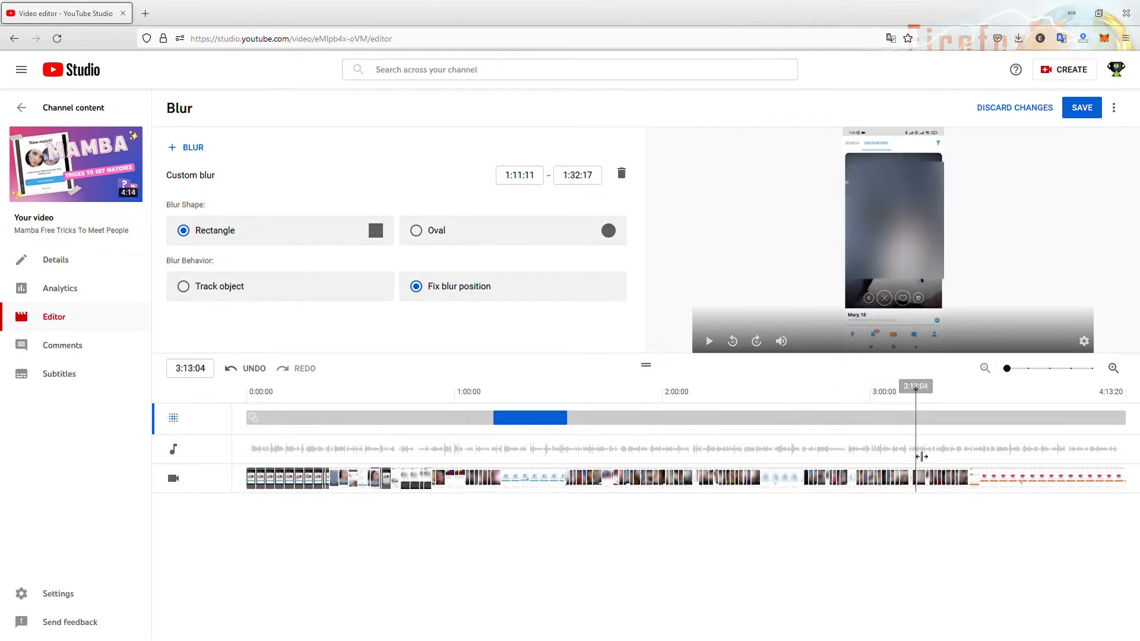
pyautogui.click(294, 454)
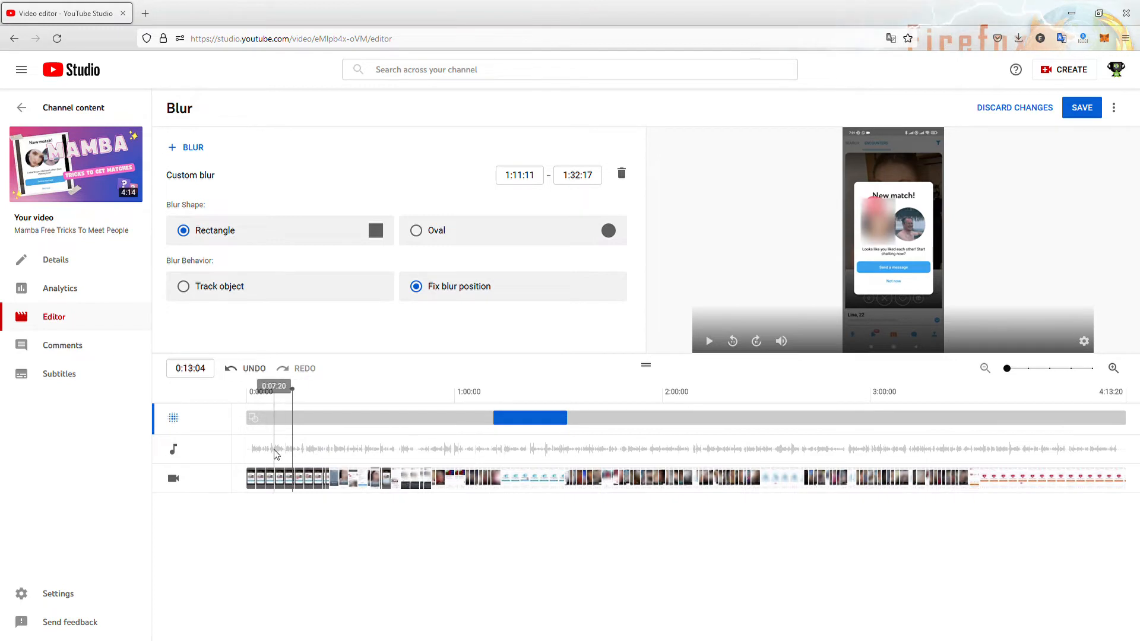
pyautogui.click(280, 447)
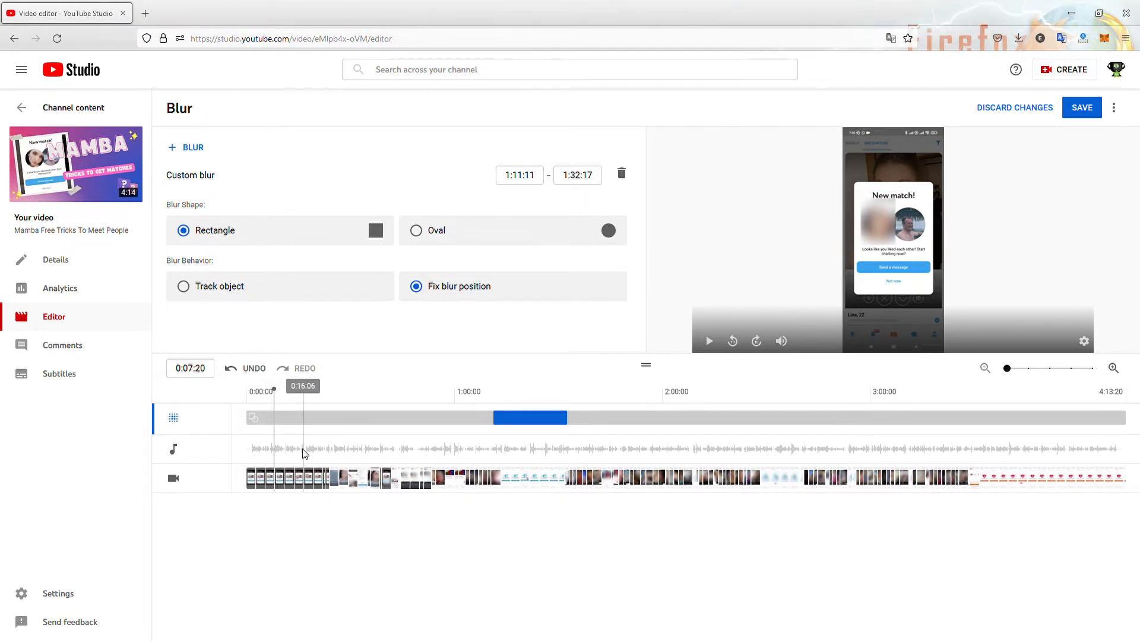
pyautogui.click(362, 459)
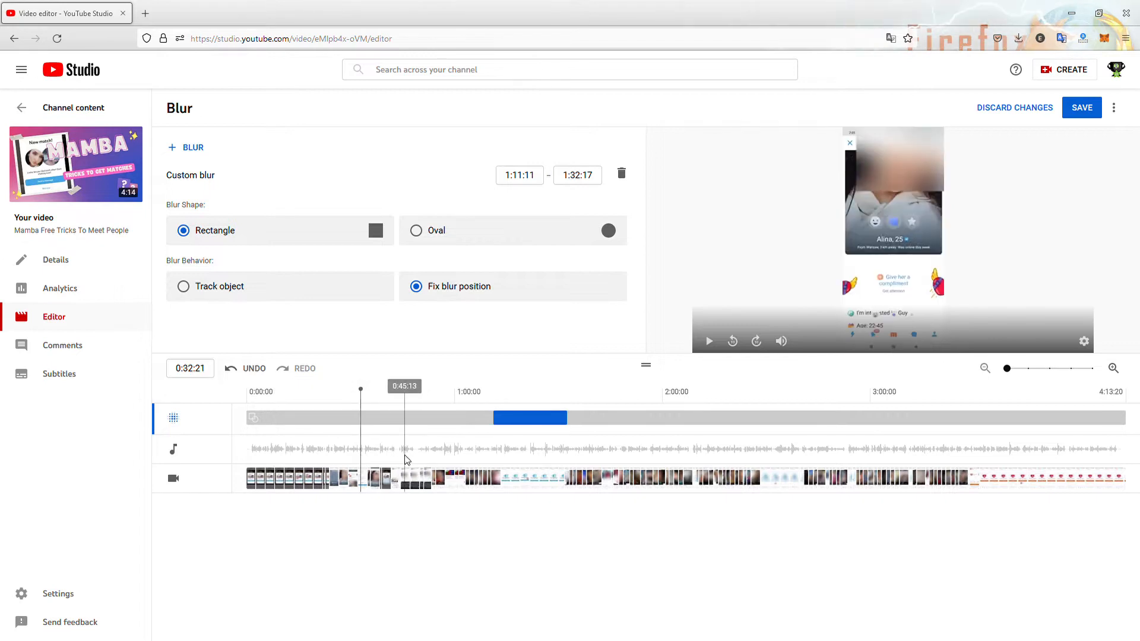
pyautogui.click(414, 458)
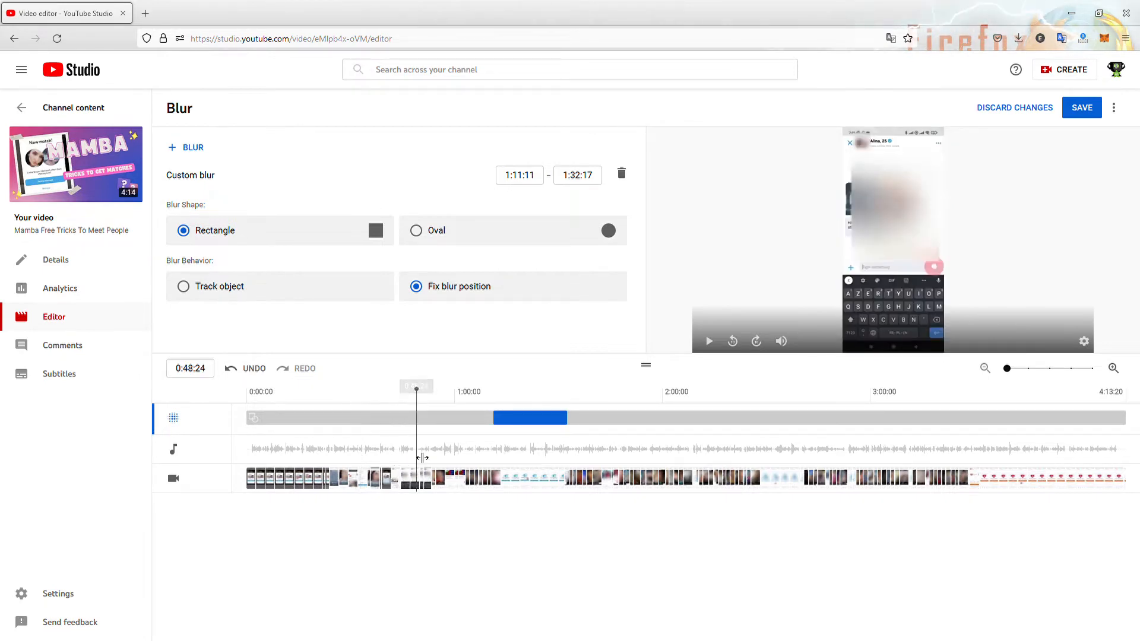
pyautogui.click(460, 457)
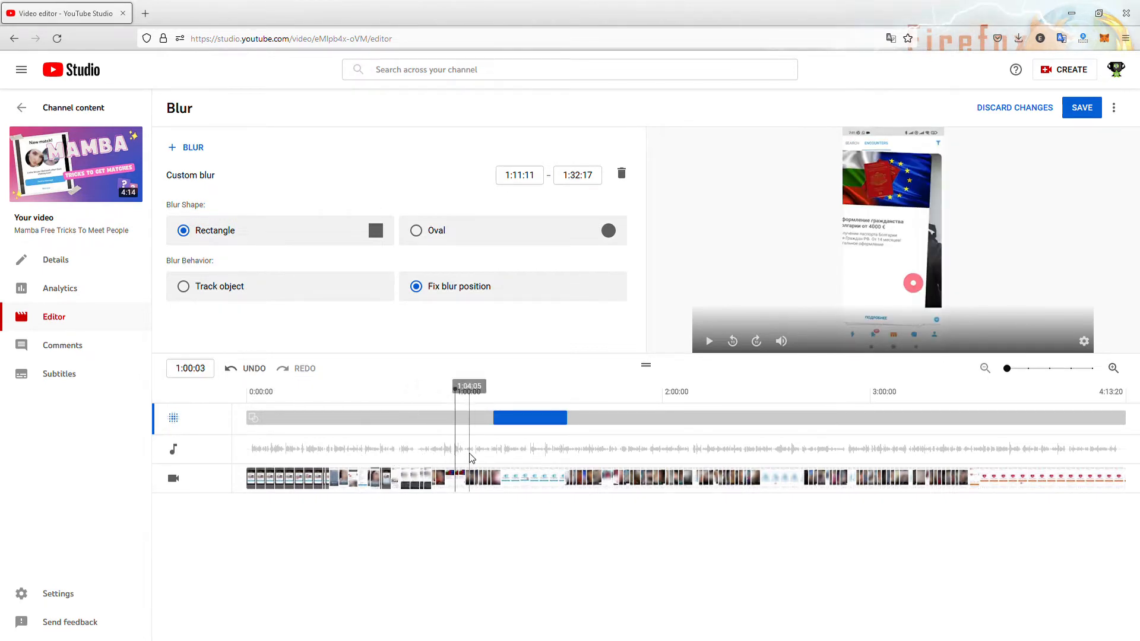
# - Add a second custom blur at 0:57:09 and set its shape to oval
pyautogui.click(447, 452)
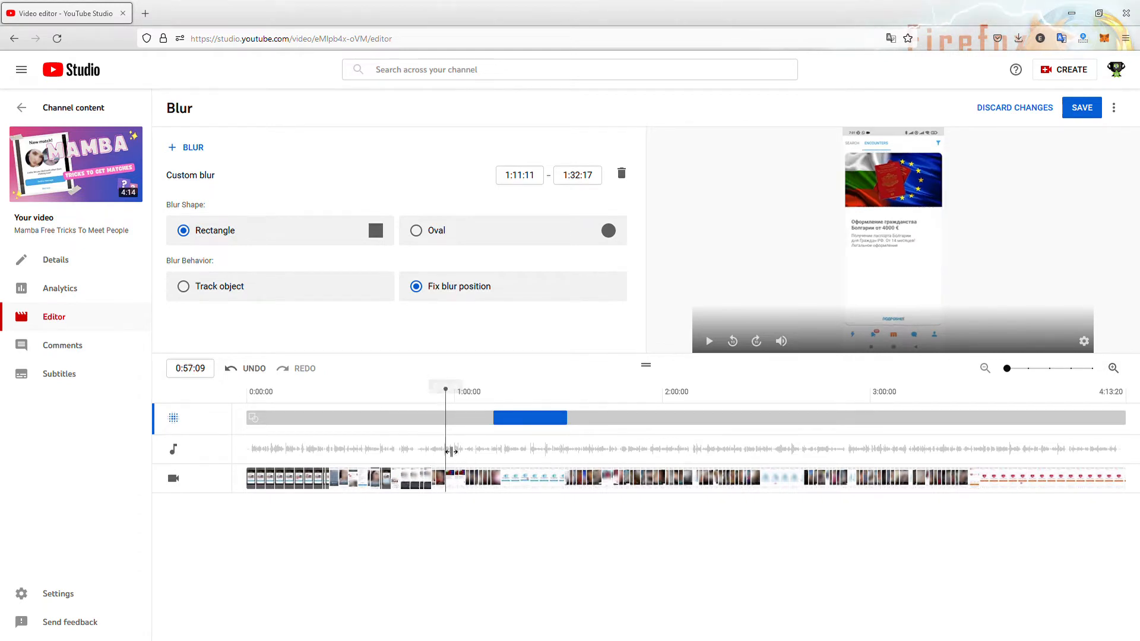
pyautogui.click(190, 151)
pyautogui.click(195, 160)
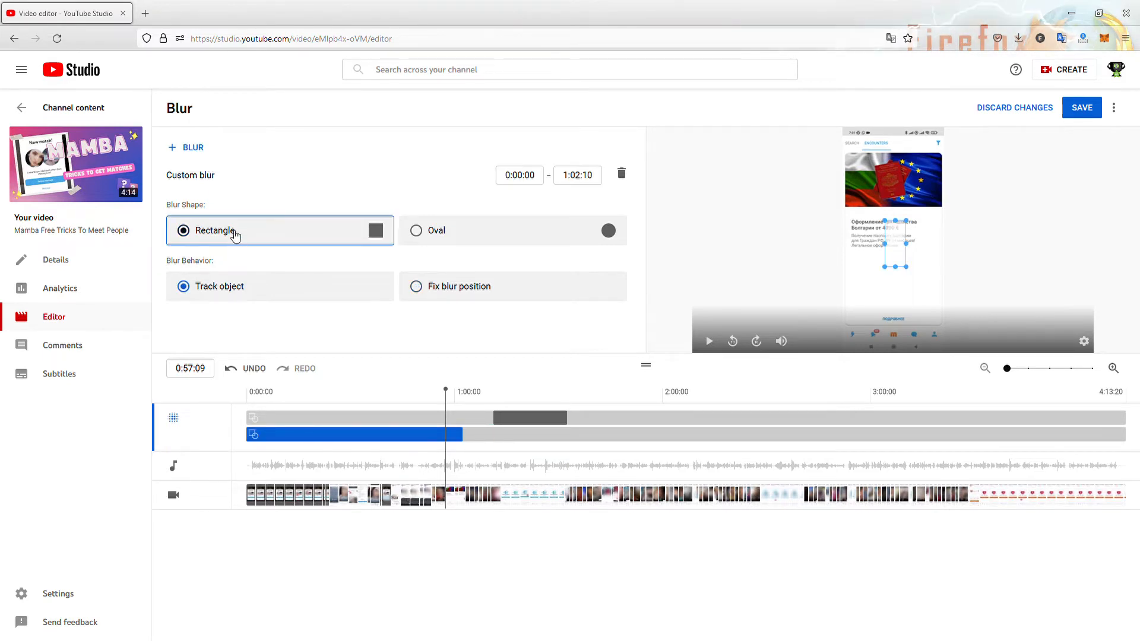
pyautogui.click(445, 236)
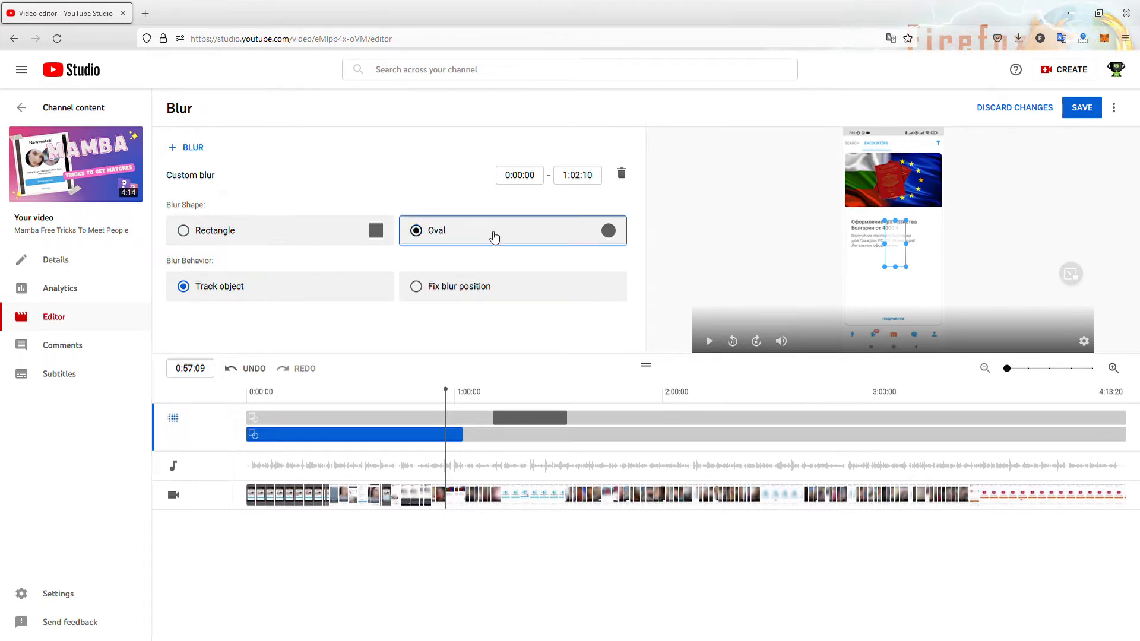
# - Compare the rectangle and oval shapes, keep oval, and position and resize the tracking blur over the passport in the advert image
pyautogui.moveTo(896, 239); pyautogui.dragTo(879, 186)
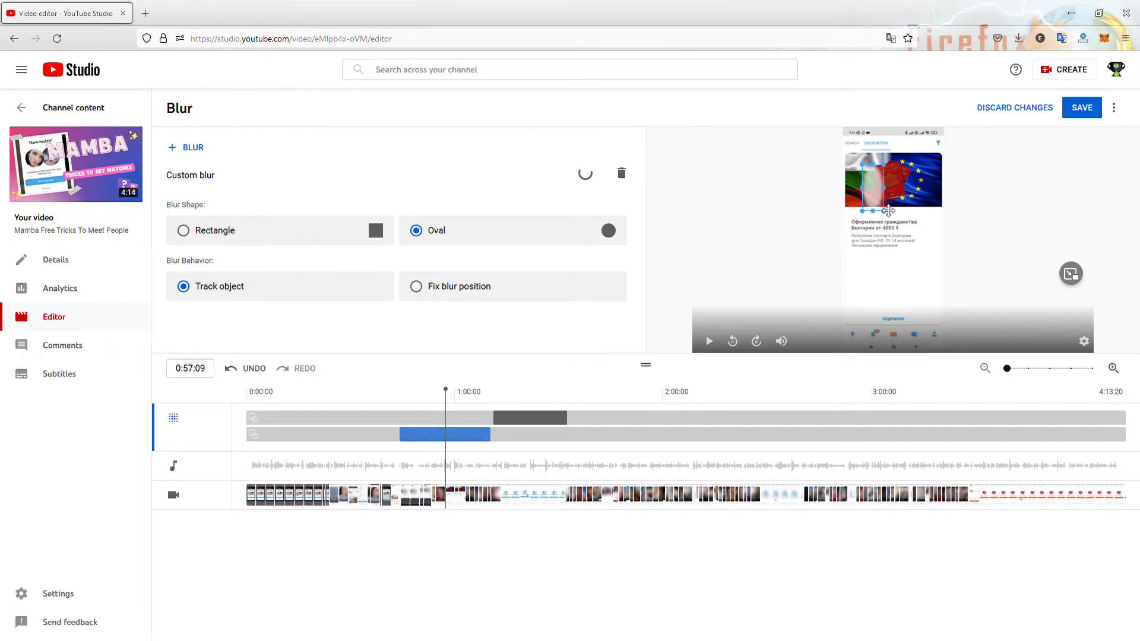
pyautogui.click(297, 244)
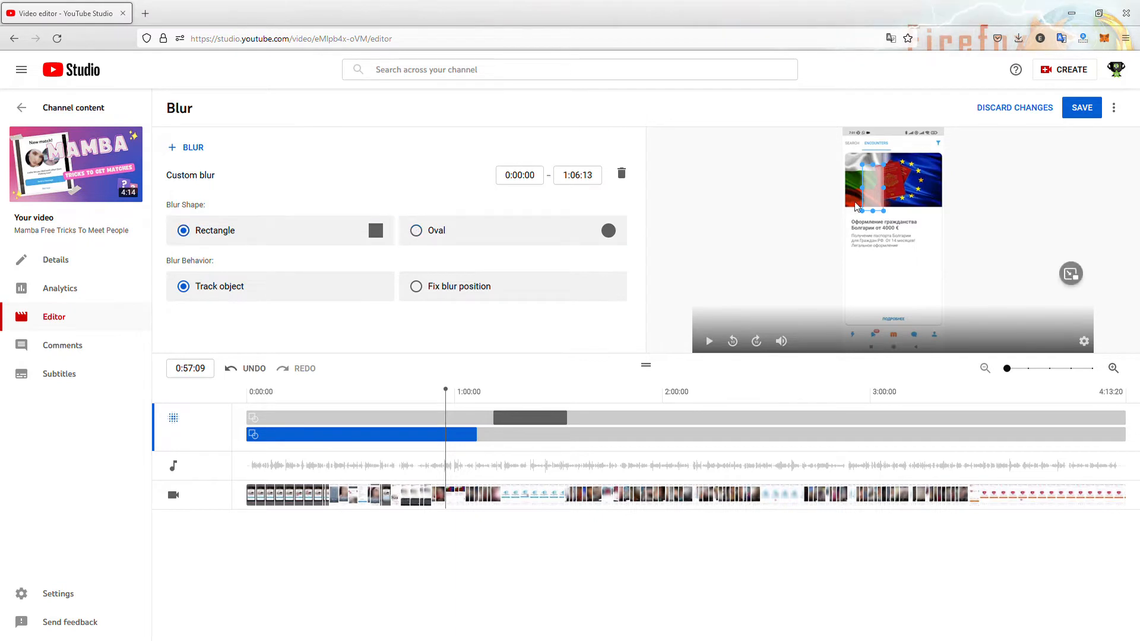
pyautogui.click(469, 240)
pyautogui.moveTo(886, 188)
pyautogui.mouseDown()
pyautogui.moveTo(909, 180)
pyautogui.moveTo(865, 181)
pyautogui.mouseUp()
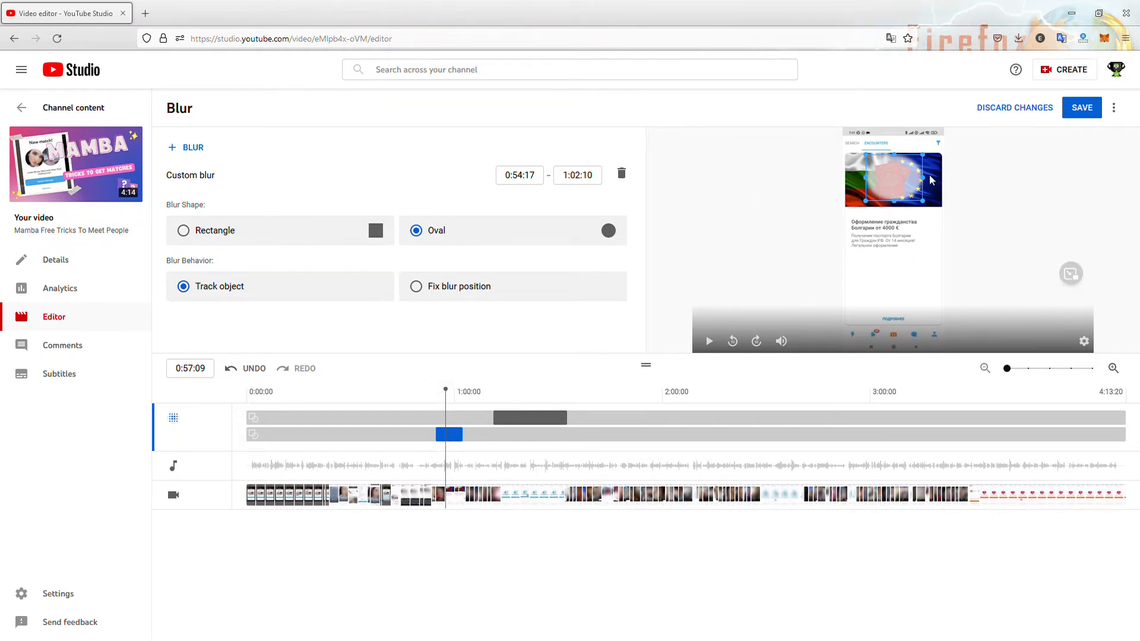
pyautogui.moveTo(931, 179); pyautogui.dragTo(896, 179)
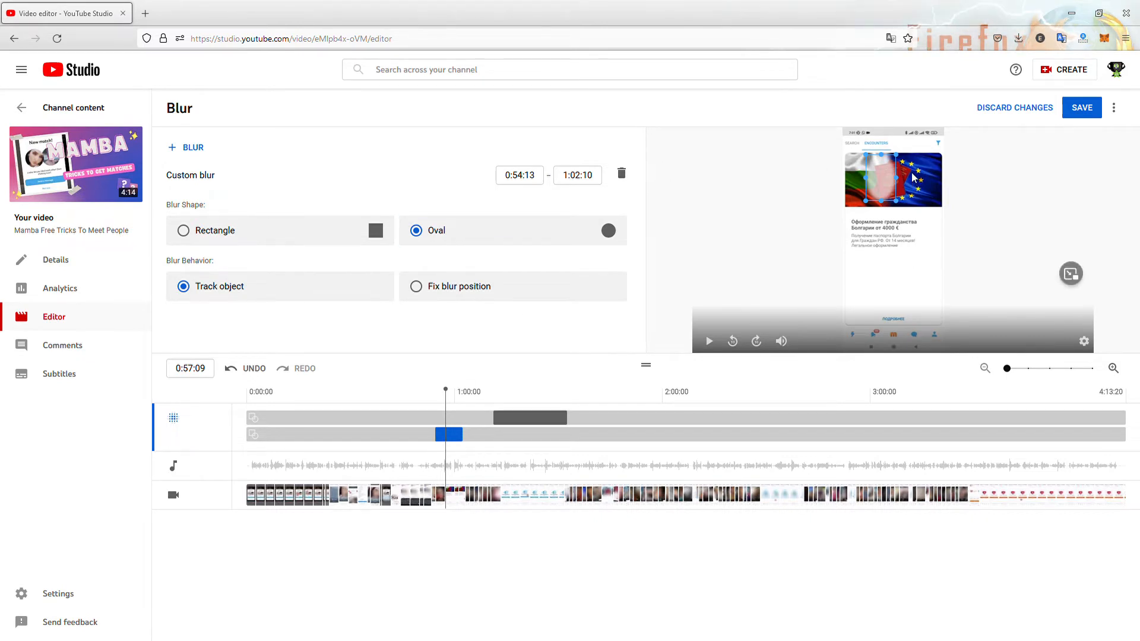
# - Widen the oval blur over the passport in the advert image and check its tracking near 1:00:19
pyautogui.moveTo(897, 189); pyautogui.dragTo(911, 189)
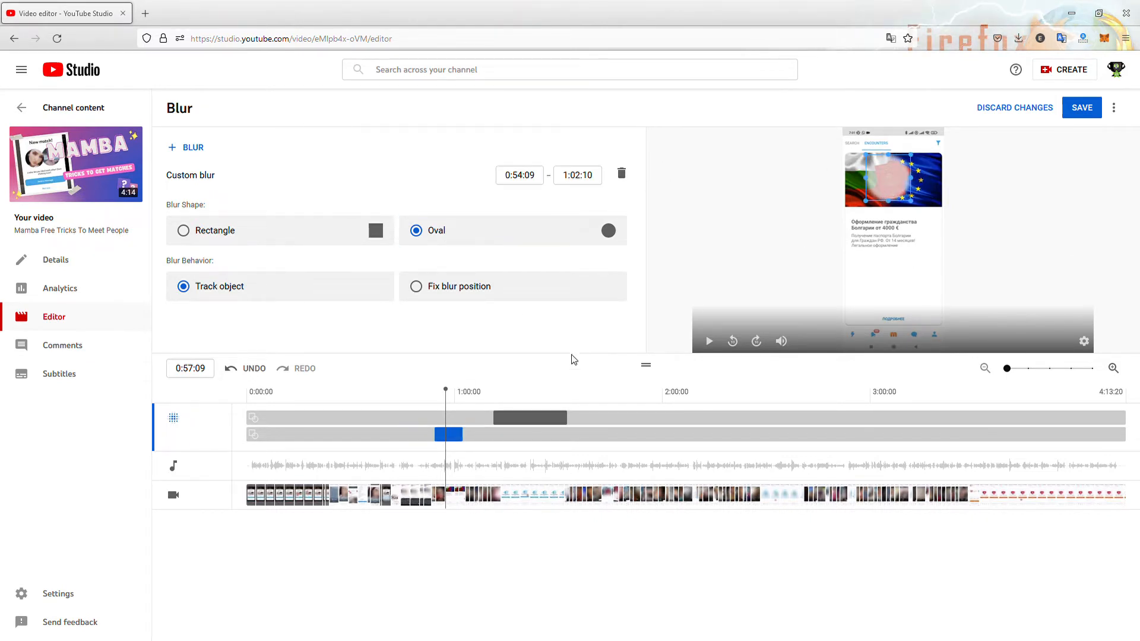
pyautogui.click(457, 481)
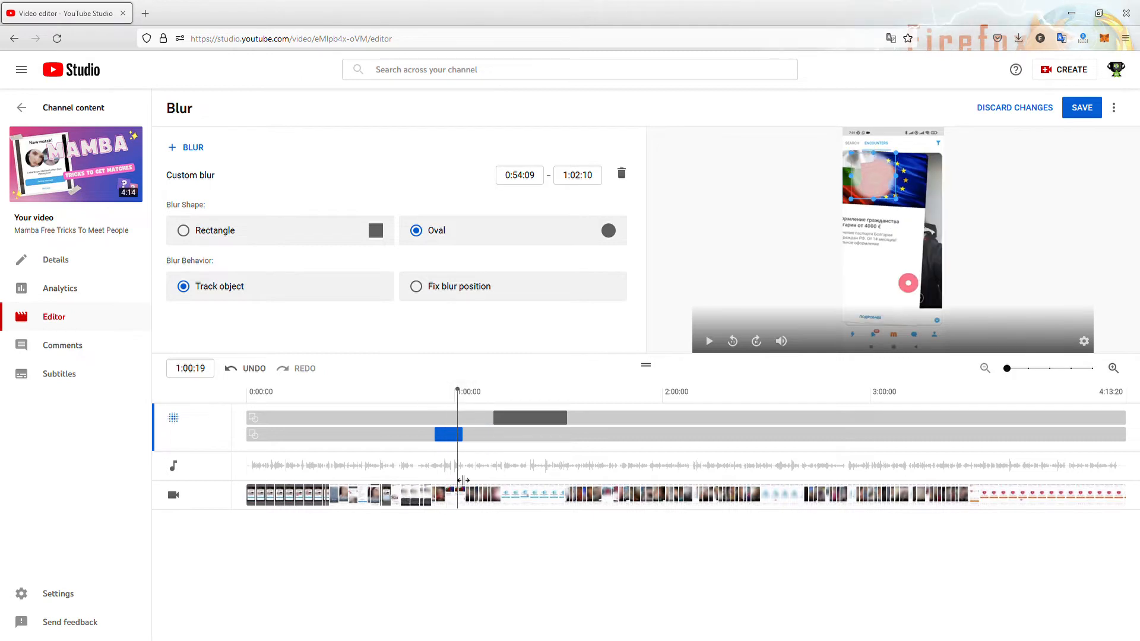
pyautogui.moveTo(454, 476); pyautogui.dragTo(446, 476)
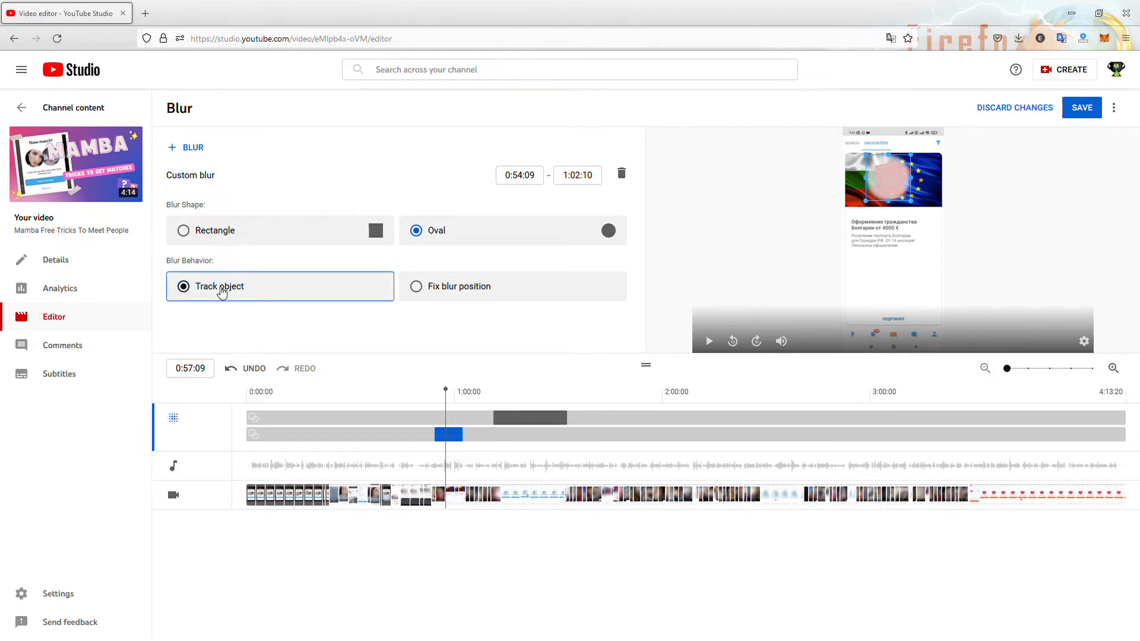
# - Play the tracked oval blur from 0:57:09 with the sound muted and review both custom blurs on the timeline
pyautogui.click(711, 341)
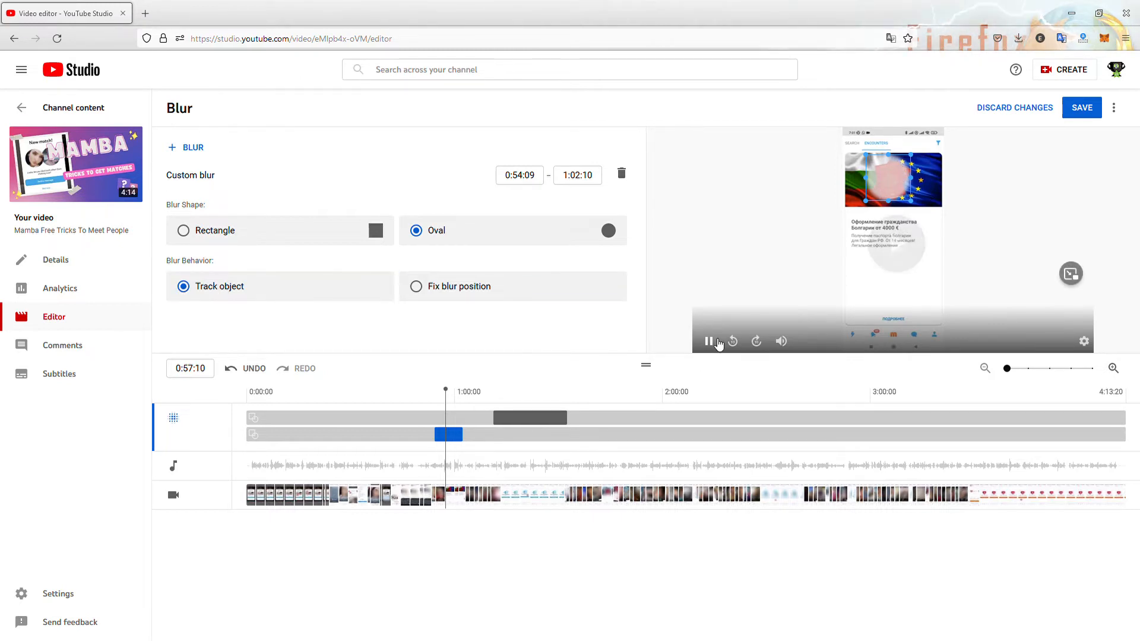
pyautogui.click(782, 341)
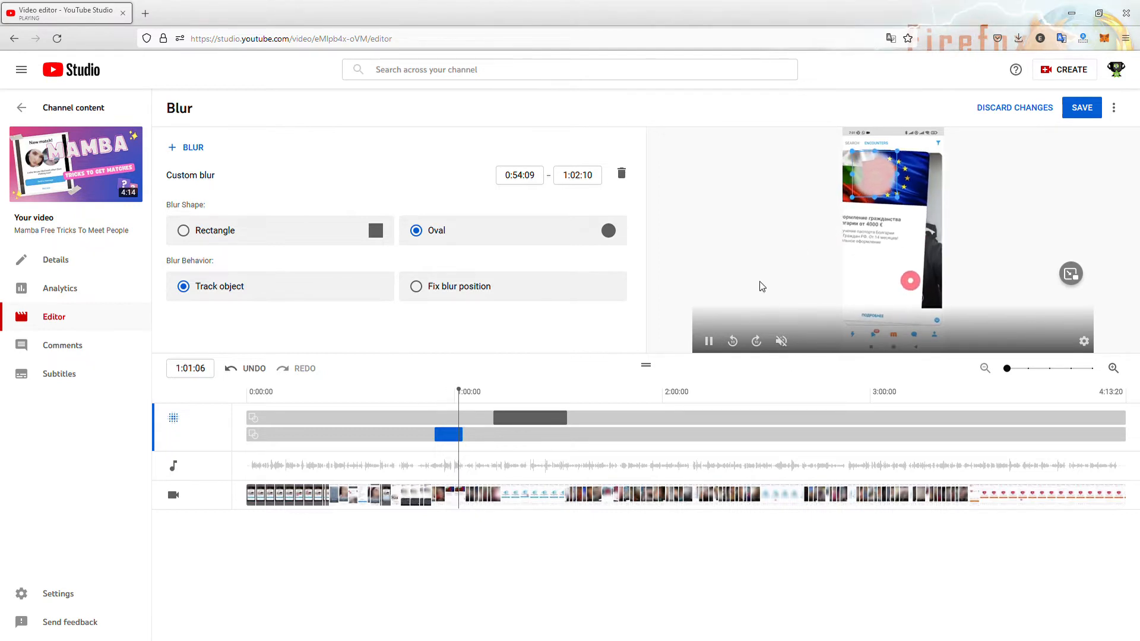
pyautogui.click(710, 342)
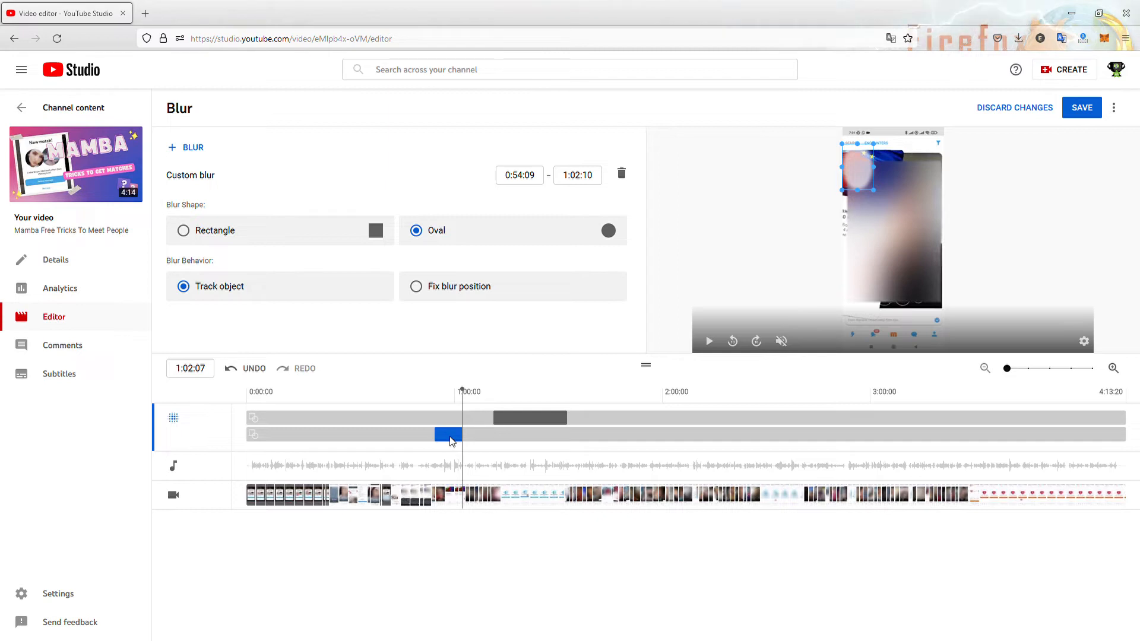
pyautogui.click(518, 426)
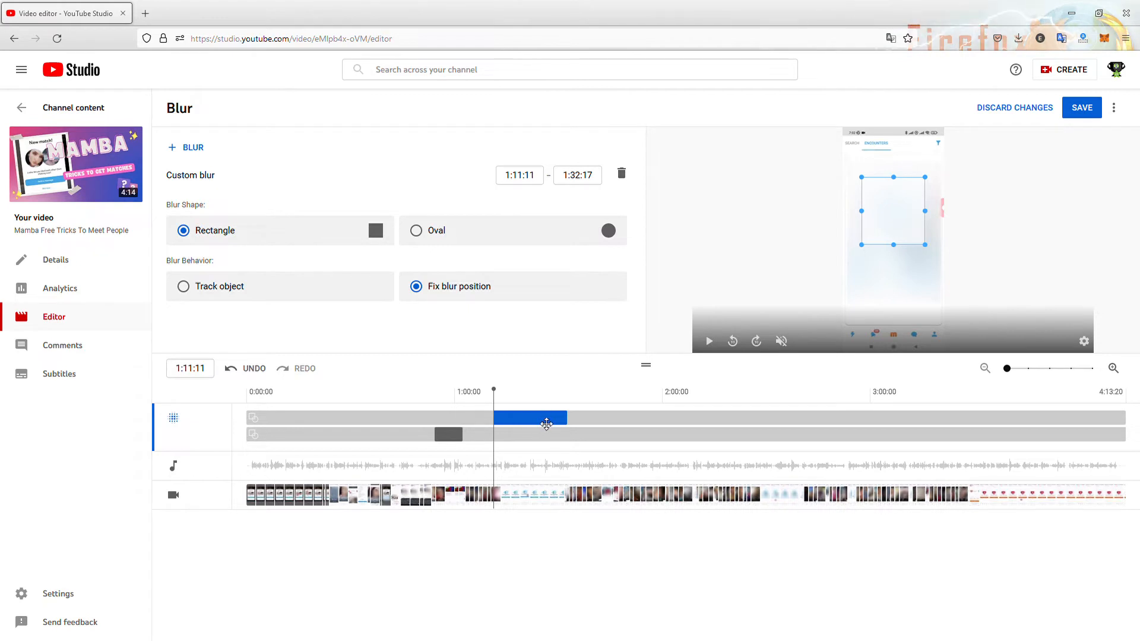
pyautogui.click(451, 436)
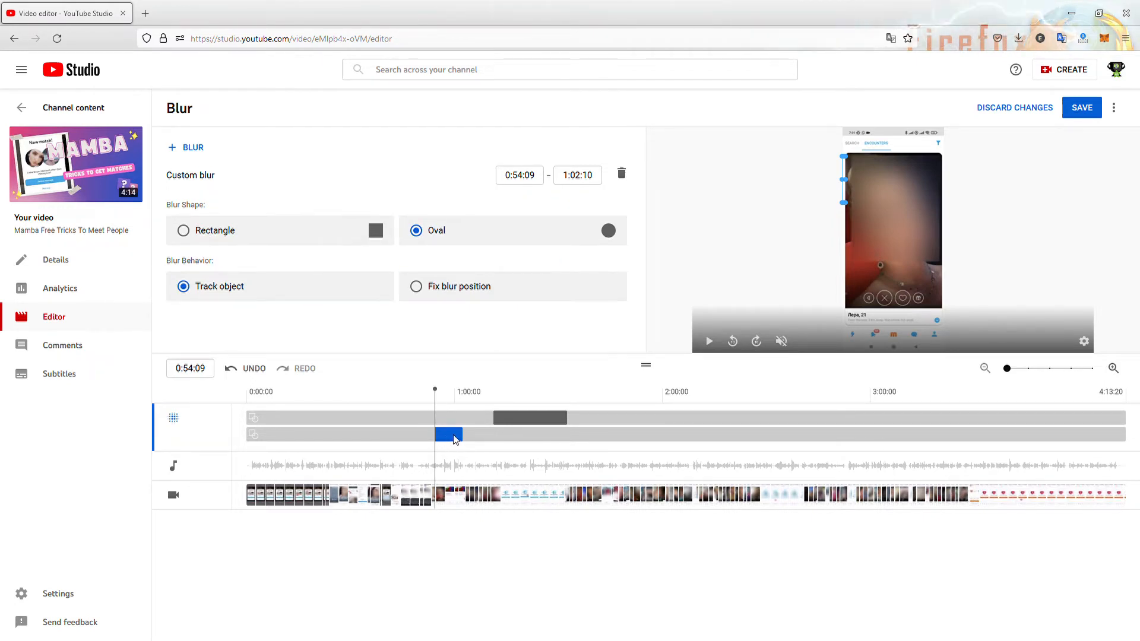
# - Add a face blur to the video and apply it to the detected faces
pyautogui.click(275, 501)
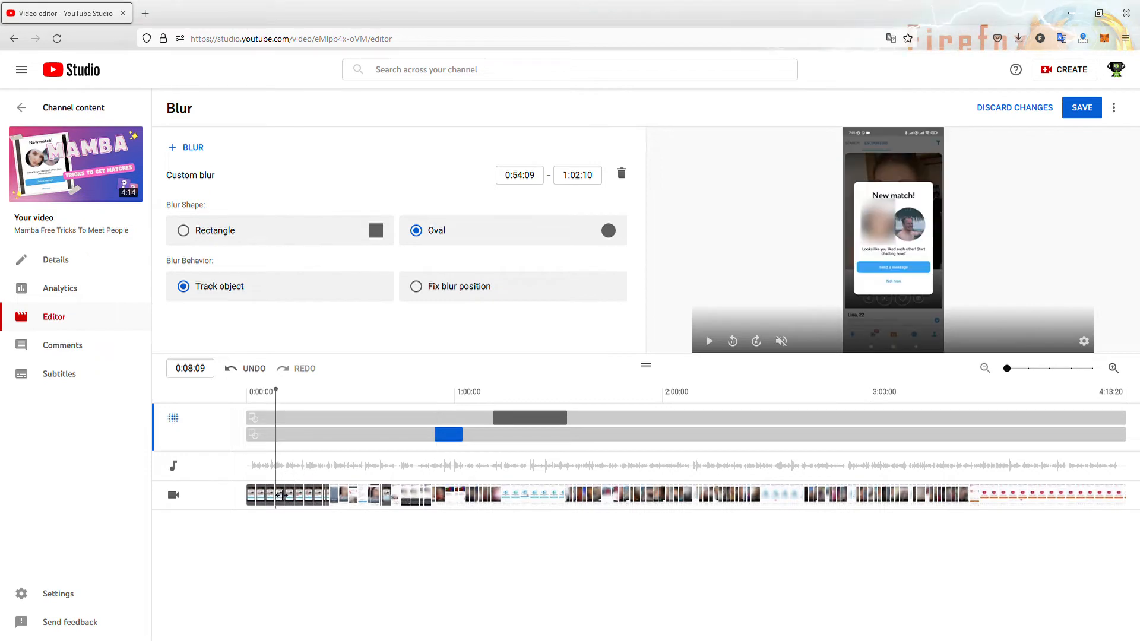
pyautogui.click(200, 147)
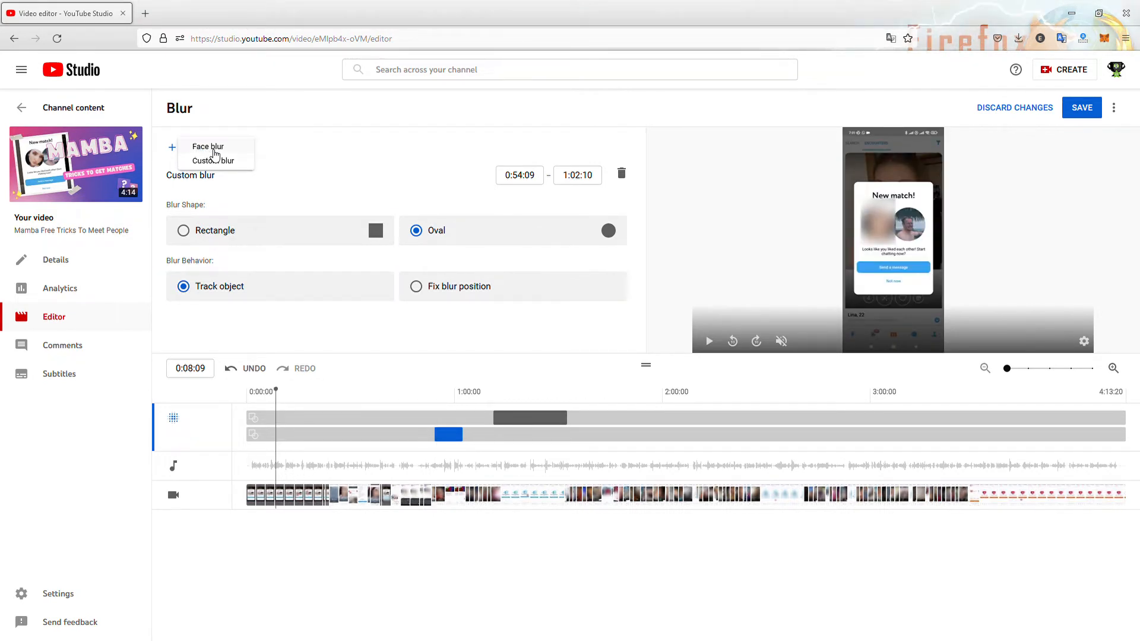
pyautogui.click(211, 147)
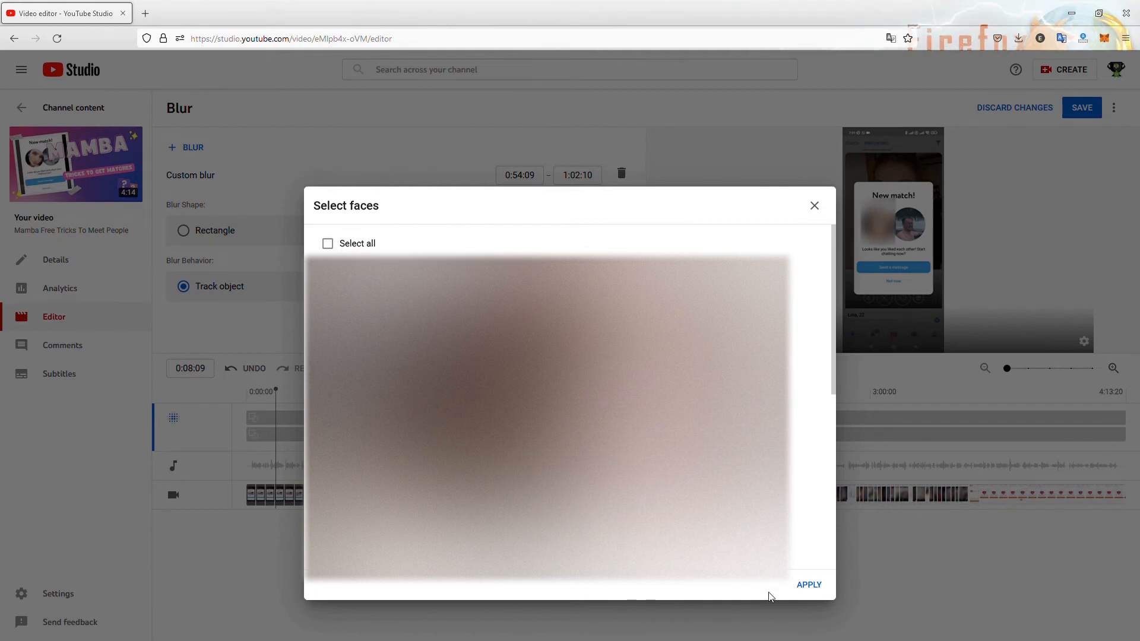
pyautogui.click(809, 586)
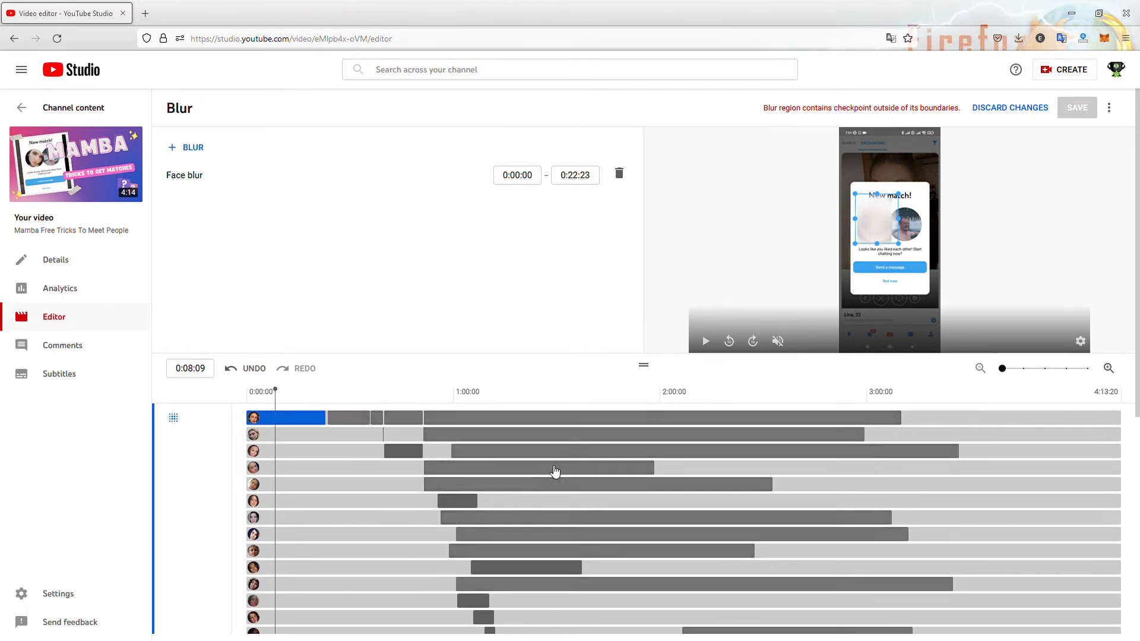
# - Look through all the face blur tracks on the timeline and inspect the short face blur at 1:37:09
pyautogui.scroll(-6, 557, 473)
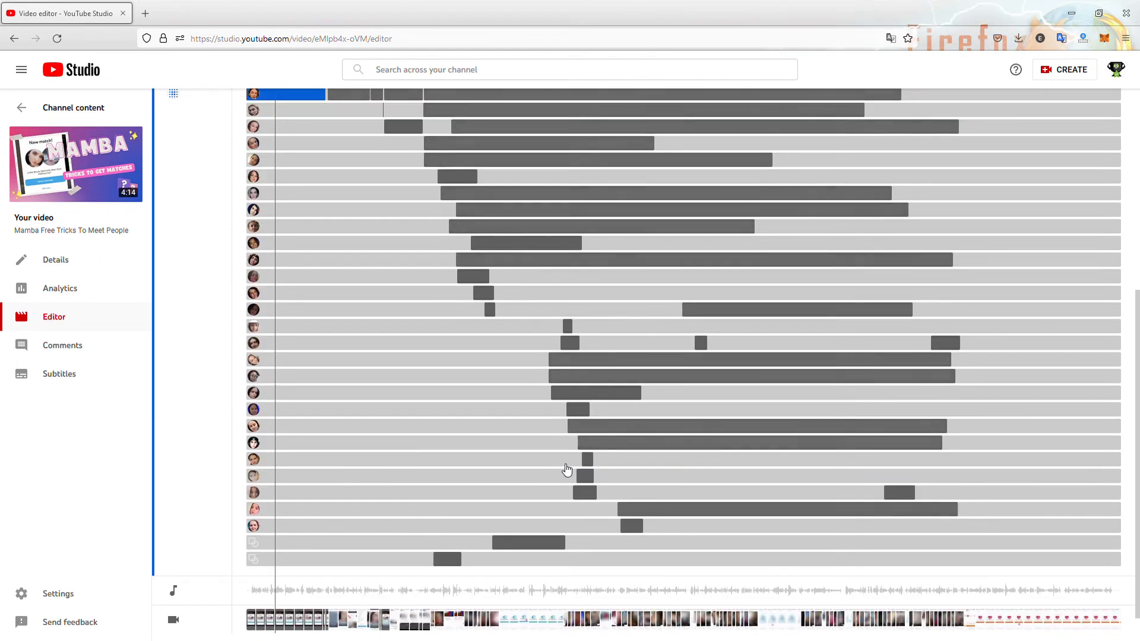
pyautogui.scroll(6, 582, 440)
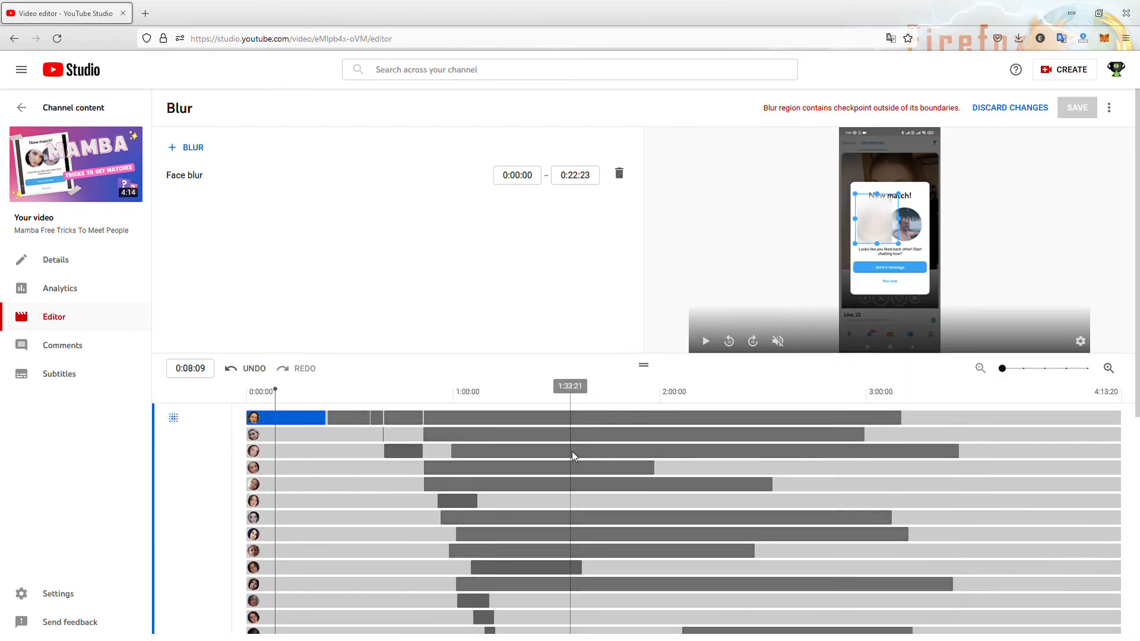
pyautogui.scroll(-5, 579, 475)
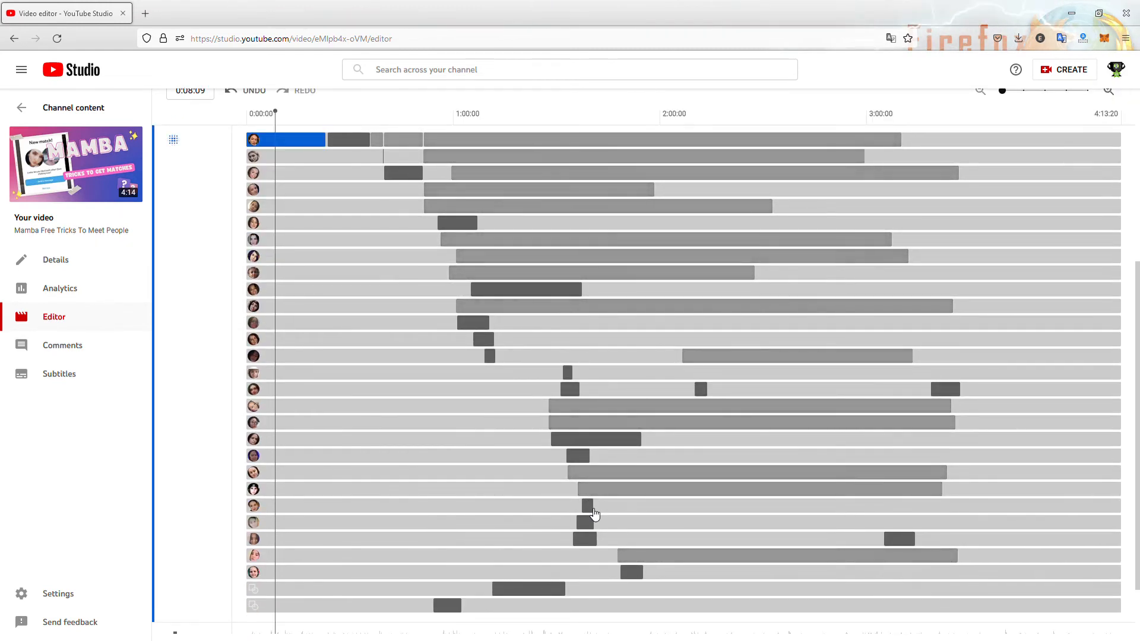
pyautogui.click(593, 509)
pyautogui.scroll(-2, 595, 514)
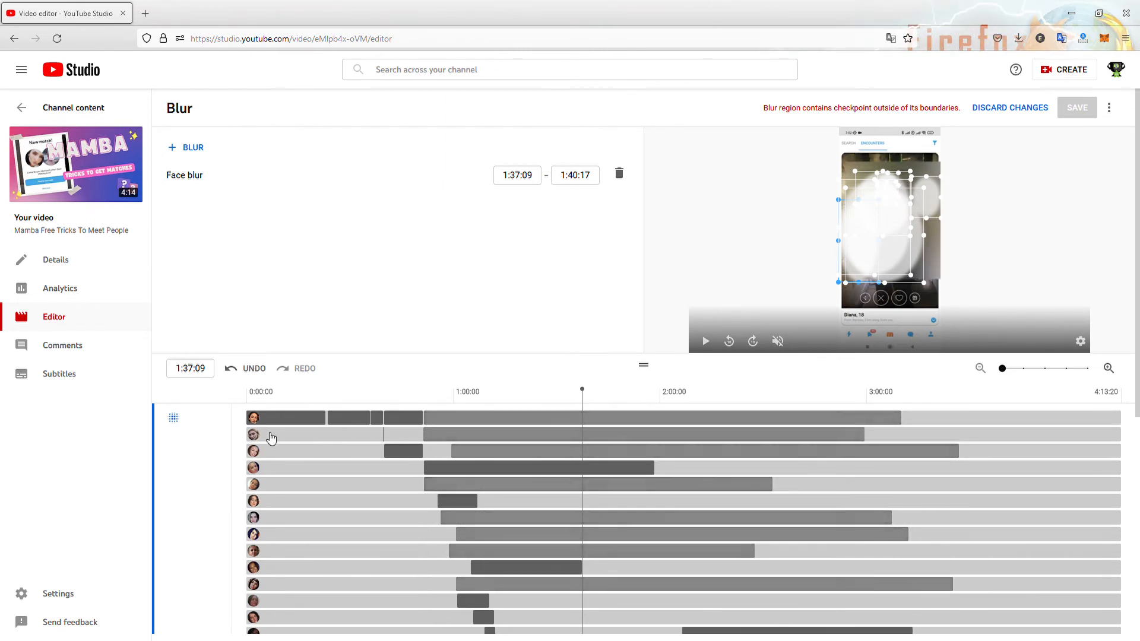
# - Delete the face blurs starting at 0:40:00, 0:51:12 and 0:55:13
pyautogui.click(416, 452)
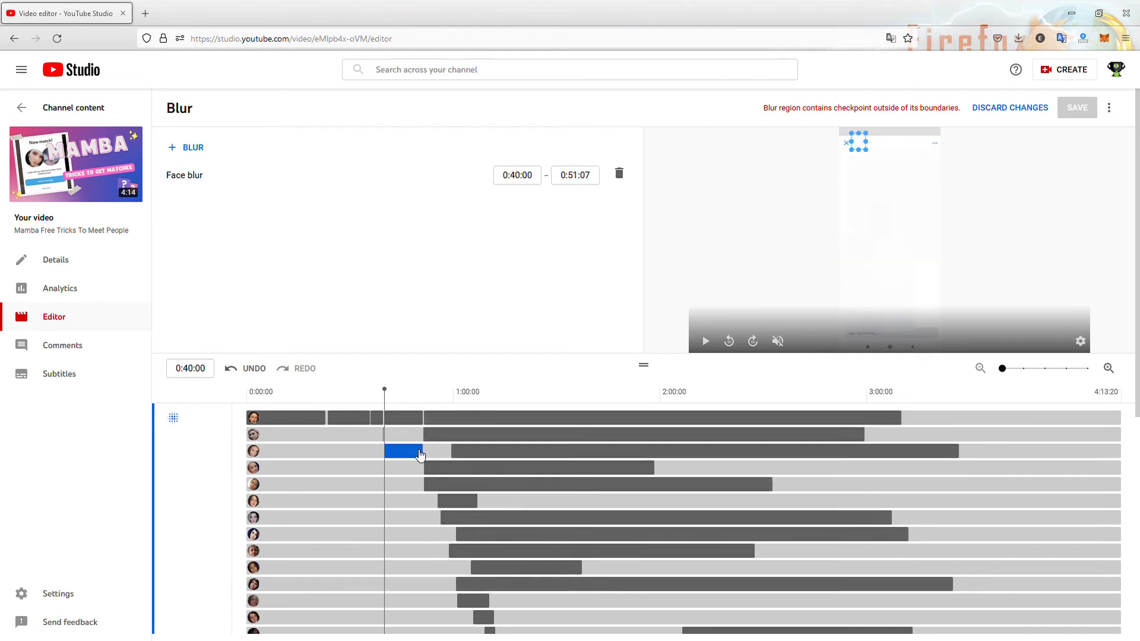
pyautogui.press('Delete')
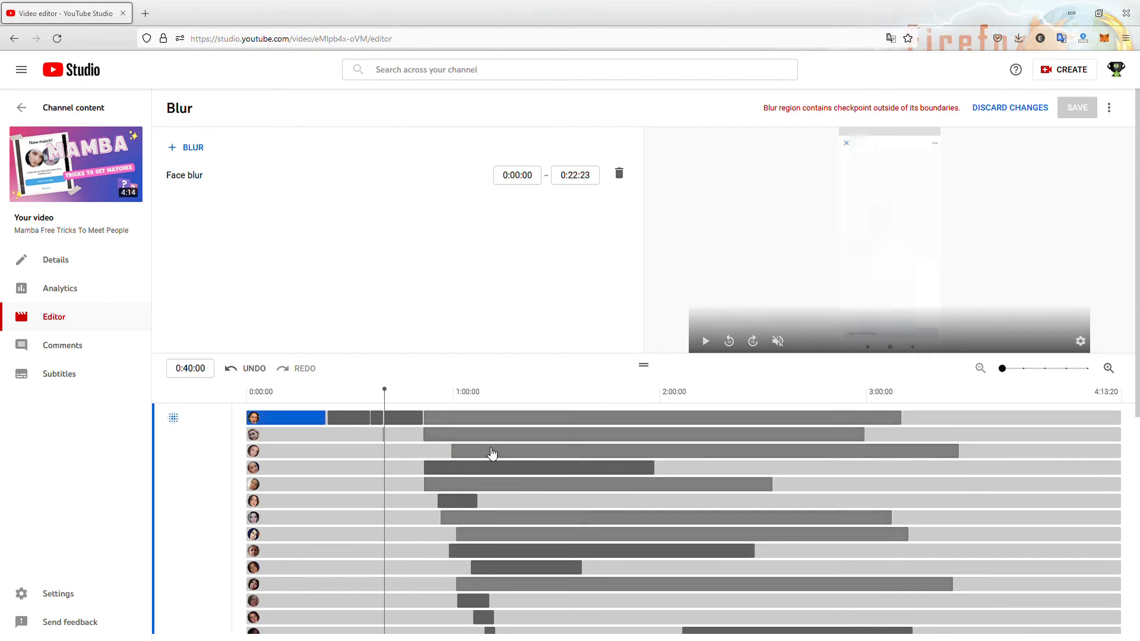
pyautogui.click(488, 469)
pyautogui.press('Delete')
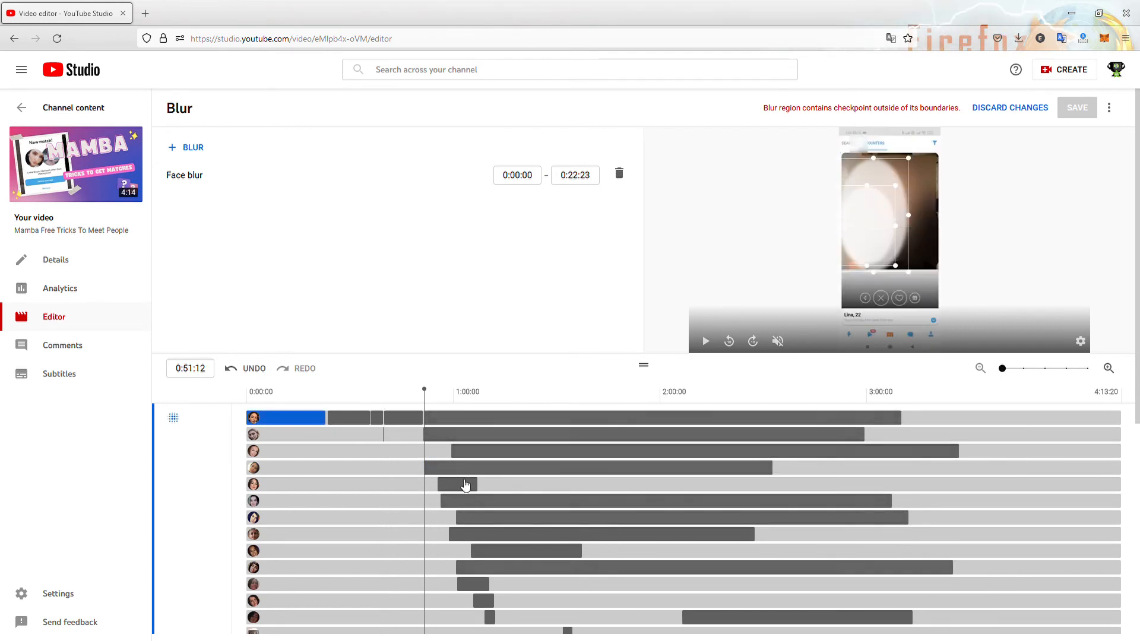
pyautogui.click(465, 484)
pyautogui.press('Delete')
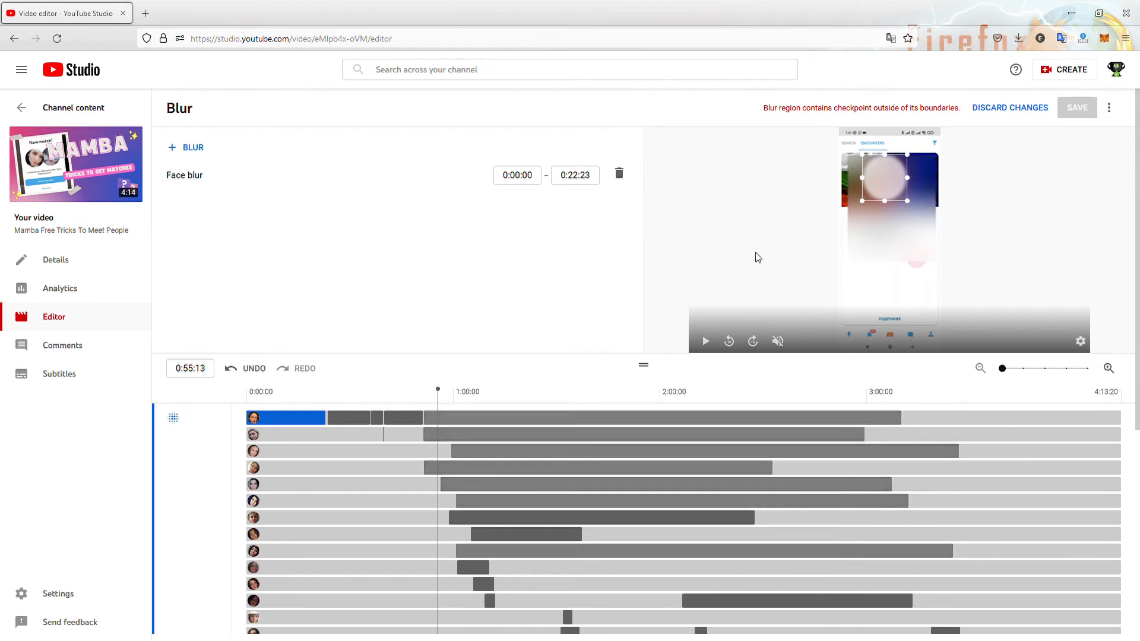
# - Delete the face blurs starting at 0:58:22 and 1:05:05
pyautogui.click(565, 531)
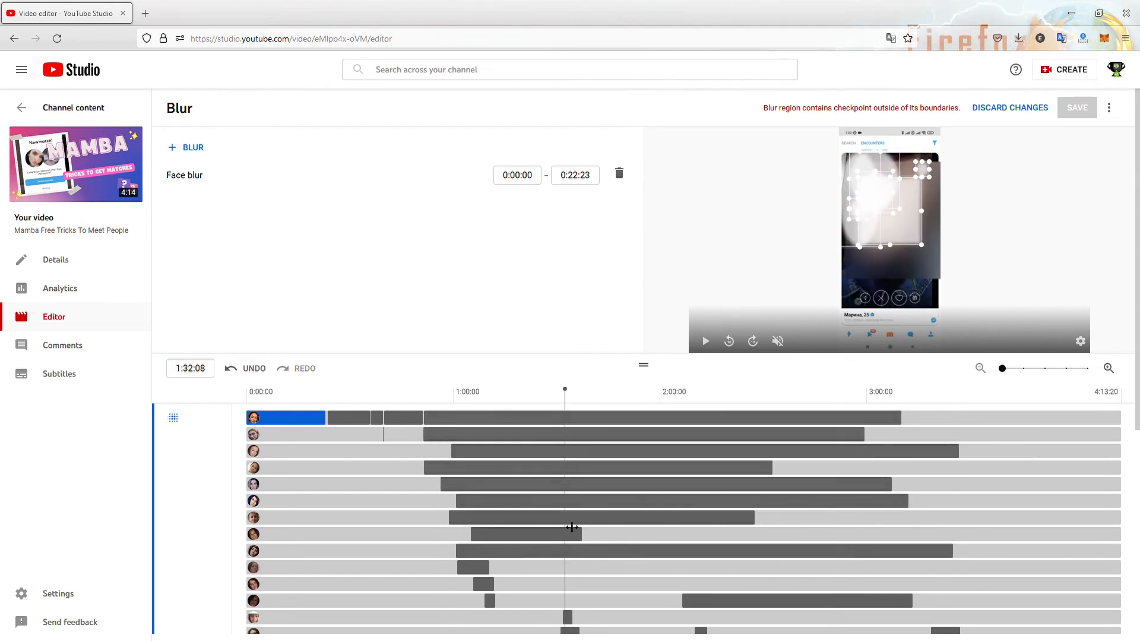
pyautogui.click(604, 518)
pyautogui.press('Delete')
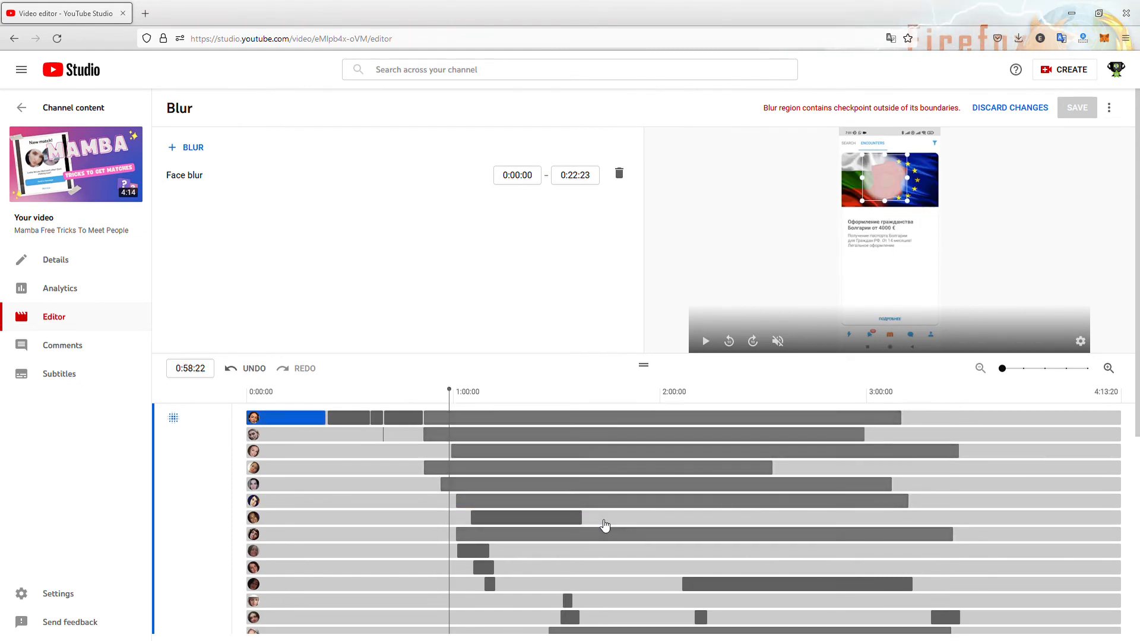
pyautogui.click(565, 525)
pyautogui.press('Delete')
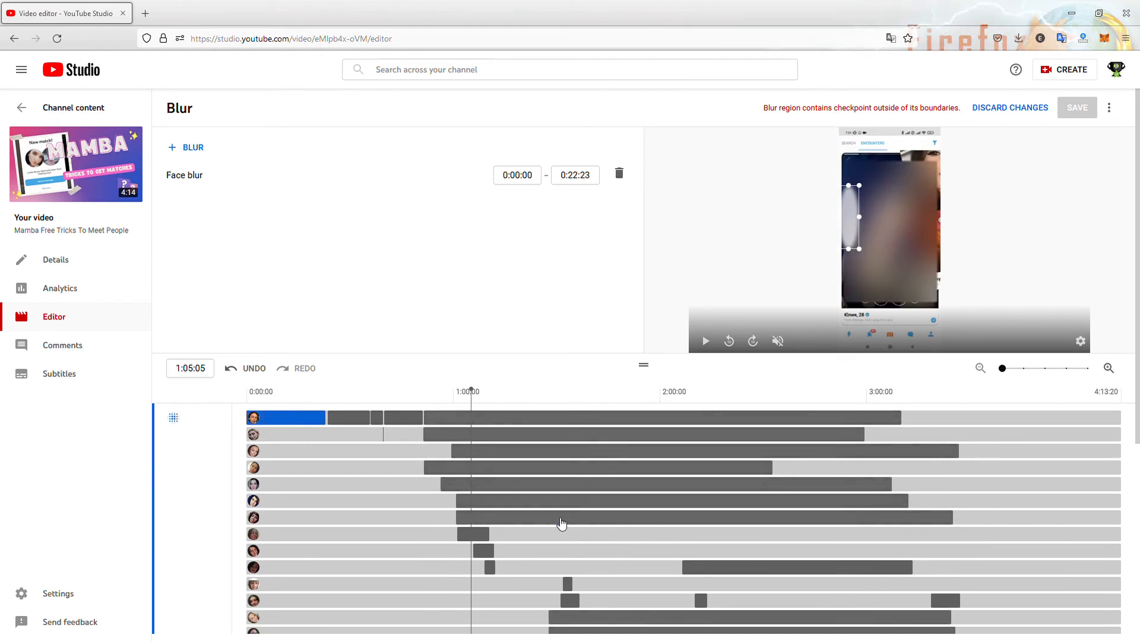
# - Delete the three short face blurs starting at 1:01:05, 1:05:20 and about 1:09
pyautogui.click(486, 541)
pyautogui.press('Delete')
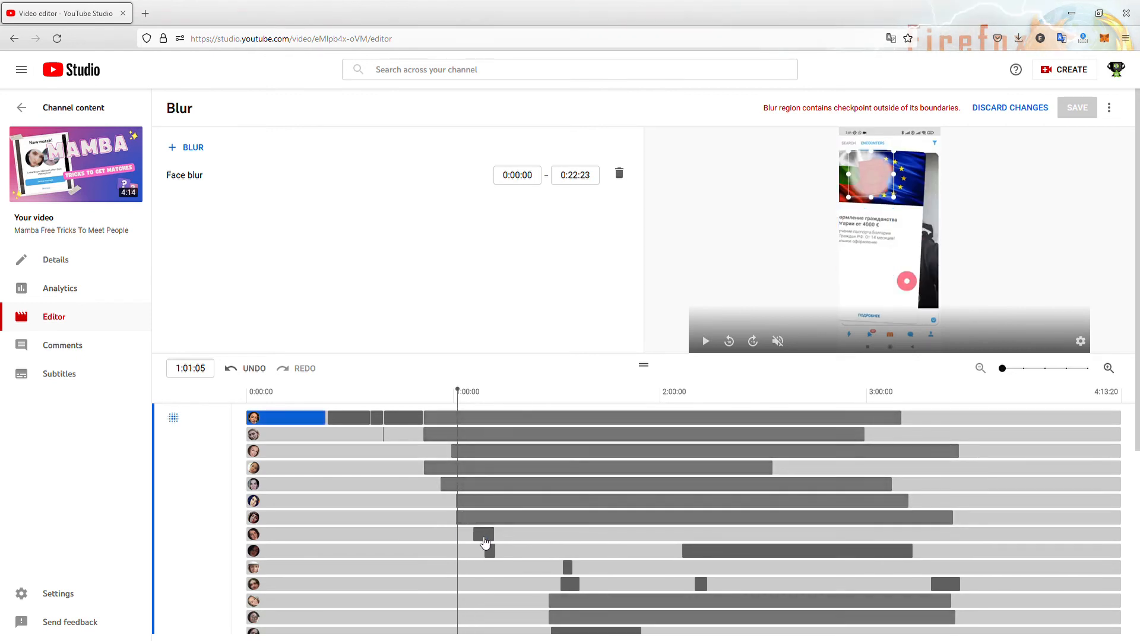
pyautogui.click(485, 542)
pyautogui.press('Delete')
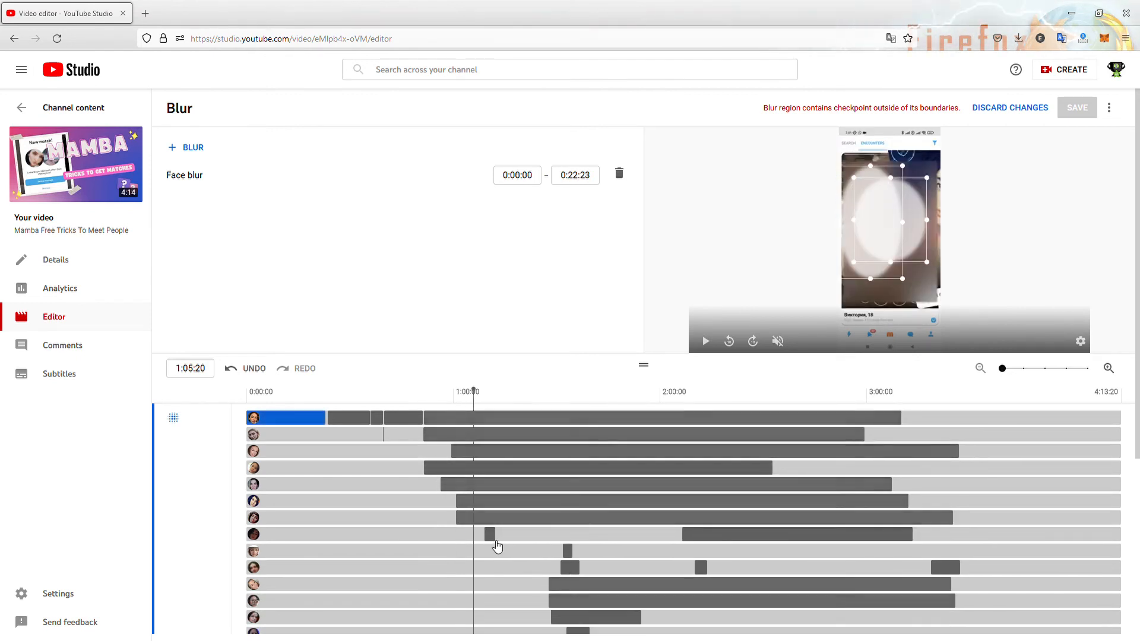
pyautogui.click(492, 539)
pyautogui.press('Delete')
# - Delete the face blurs starting at 2:06:14 and 1:31:04, and the short one on the track just above the latter
pyautogui.click(765, 537)
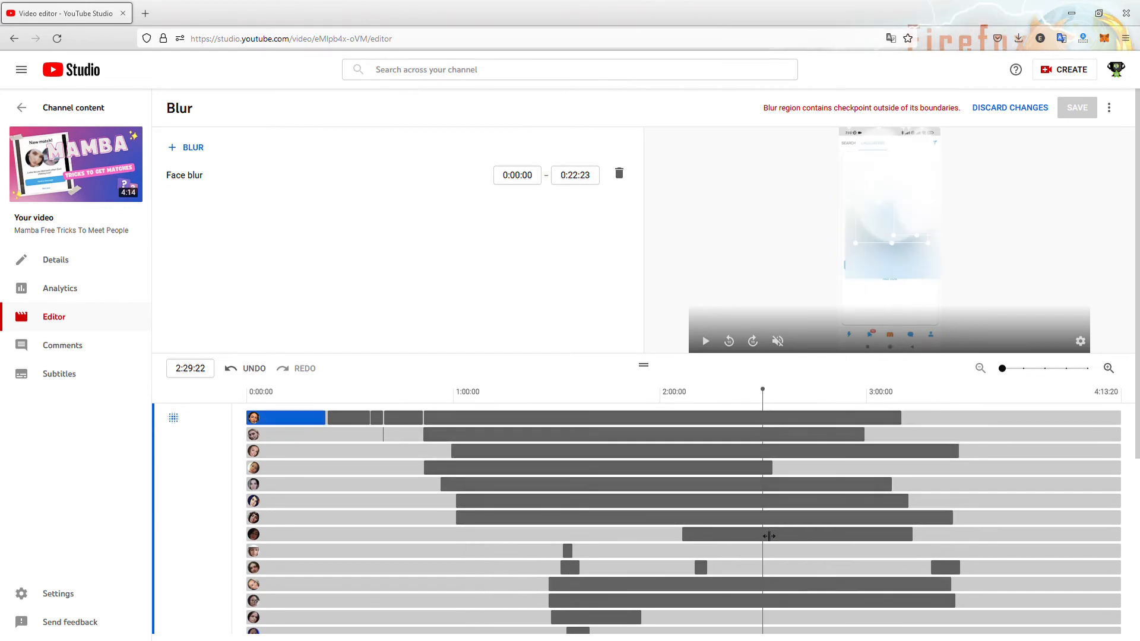
pyautogui.click(753, 542)
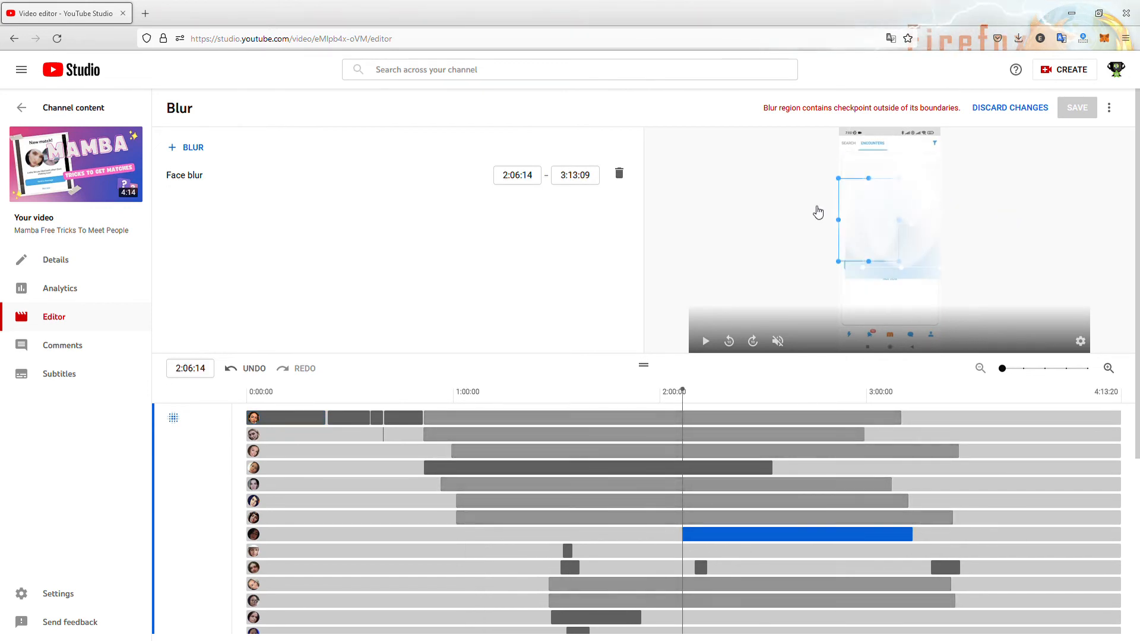
pyautogui.press('Delete')
pyautogui.click(569, 551)
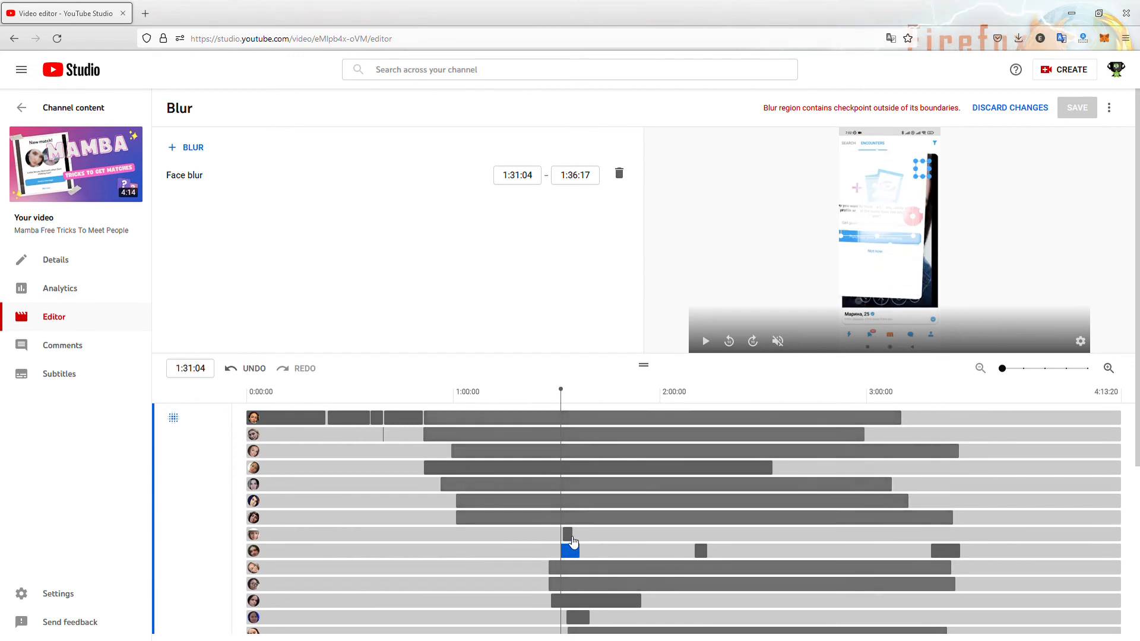
pyautogui.press('Delete')
pyautogui.click(568, 535)
pyautogui.press('Delete')
# - Delete the face blurs starting at 2:10:04, 3:18:20, about 1:28 and 1:27:20
pyautogui.click(701, 536)
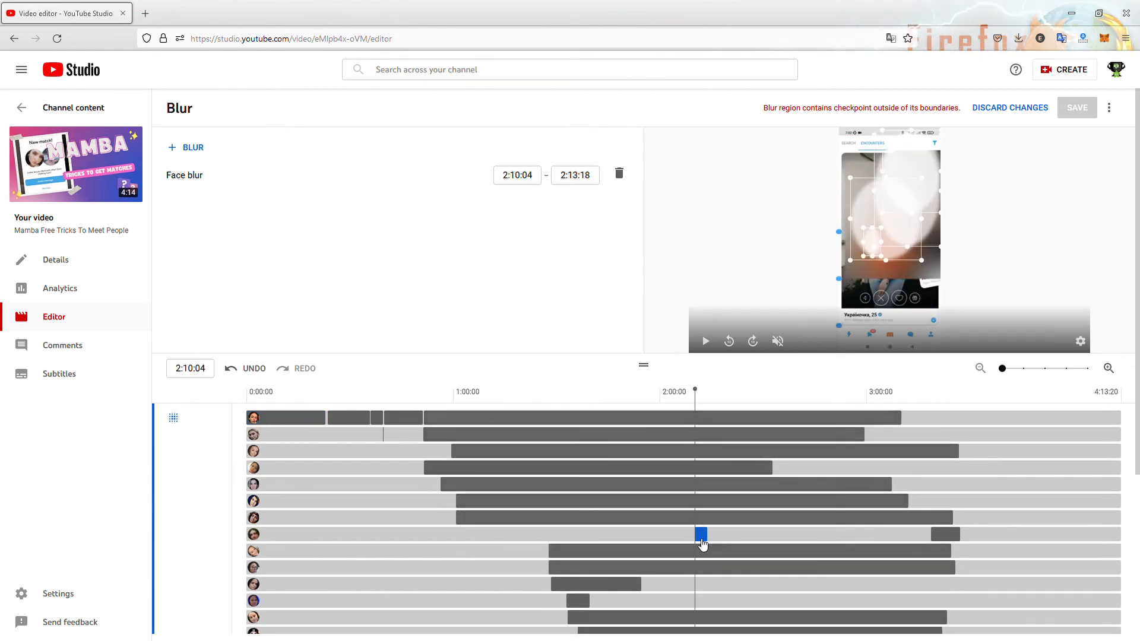
pyautogui.press('Delete')
pyautogui.click(946, 536)
pyautogui.press('Delete')
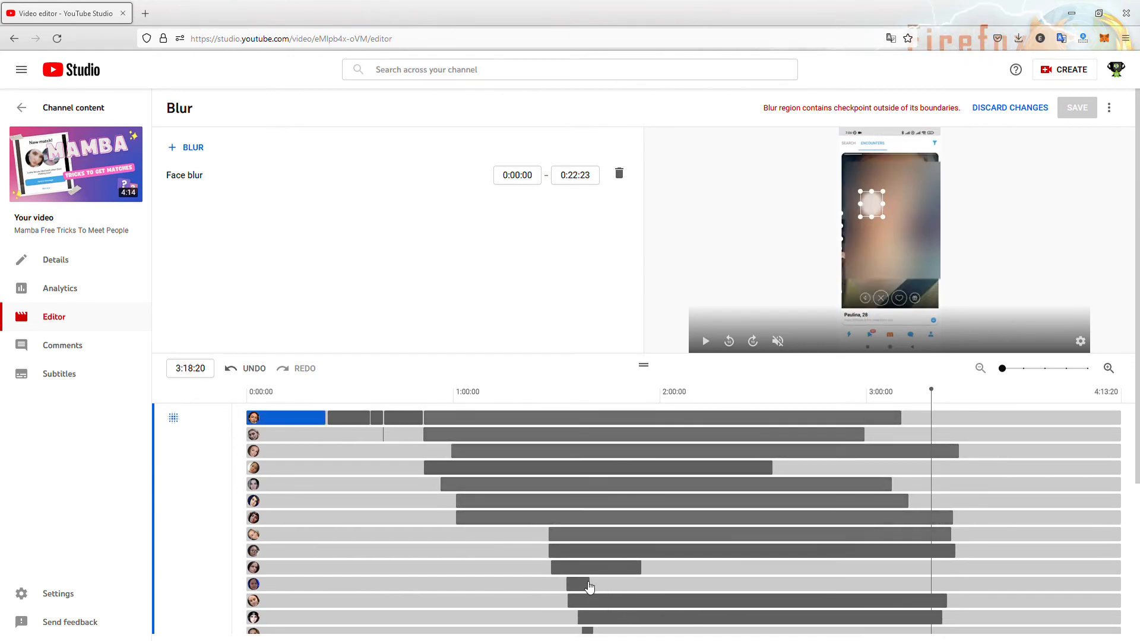
pyautogui.click(619, 567)
pyautogui.press('Delete')
pyautogui.click(614, 551)
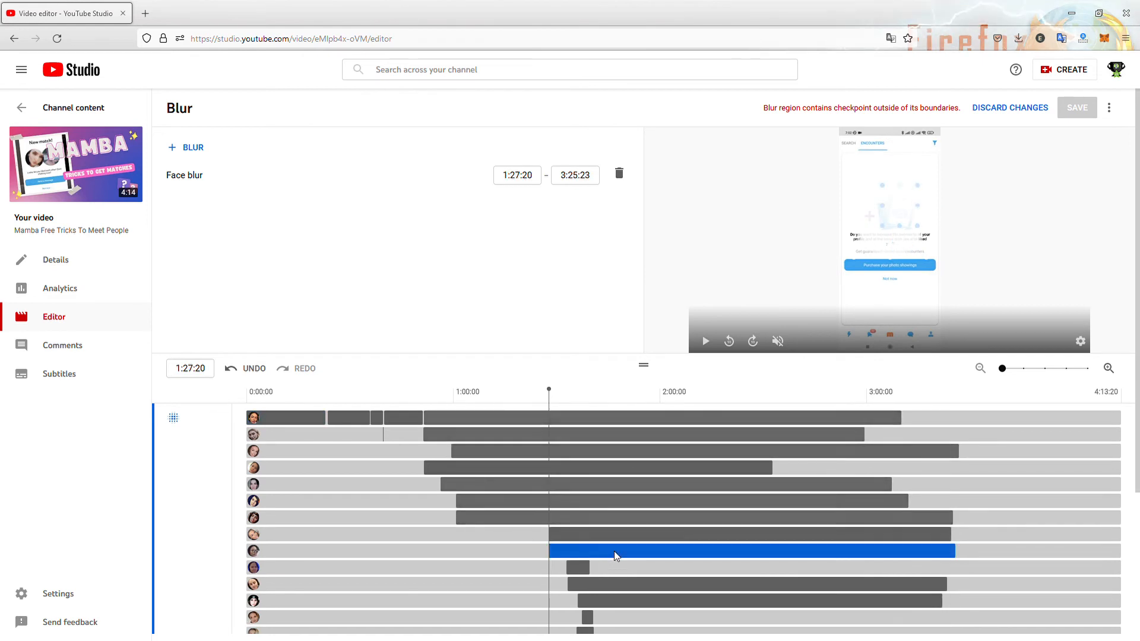
pyautogui.press('Delete')
# - Delete the face blurs starting at 1:32:22 and 1:36:06, and the long one starting at about 1:27
pyautogui.click(588, 548)
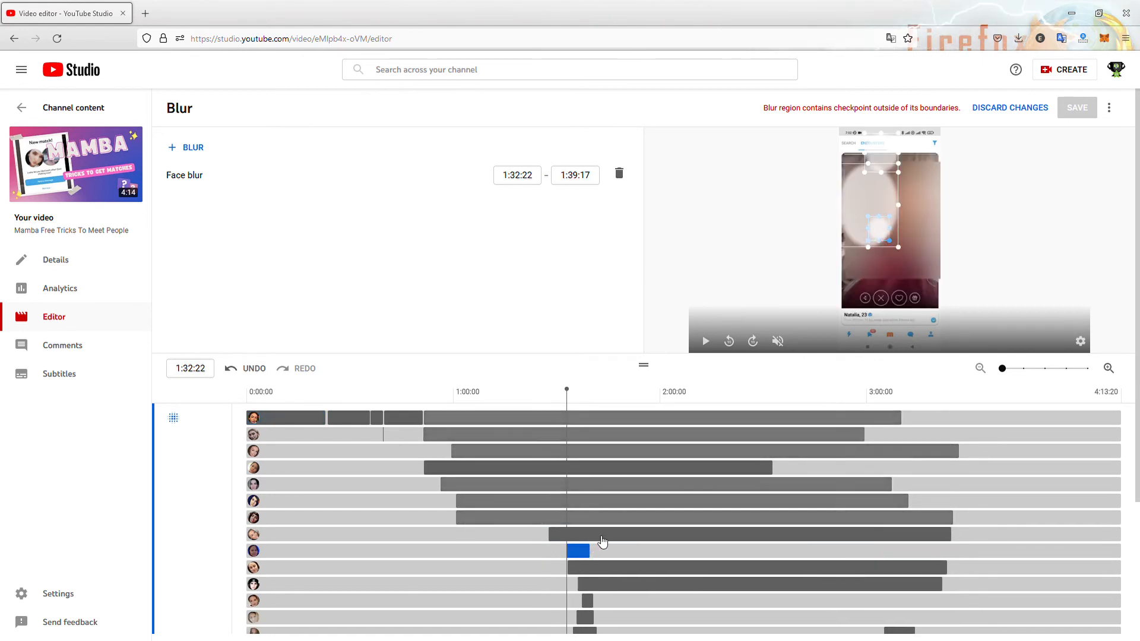
pyautogui.press('Delete')
pyautogui.click(603, 534)
pyautogui.press('Delete')
pyautogui.click(615, 551)
pyautogui.press('Delete')
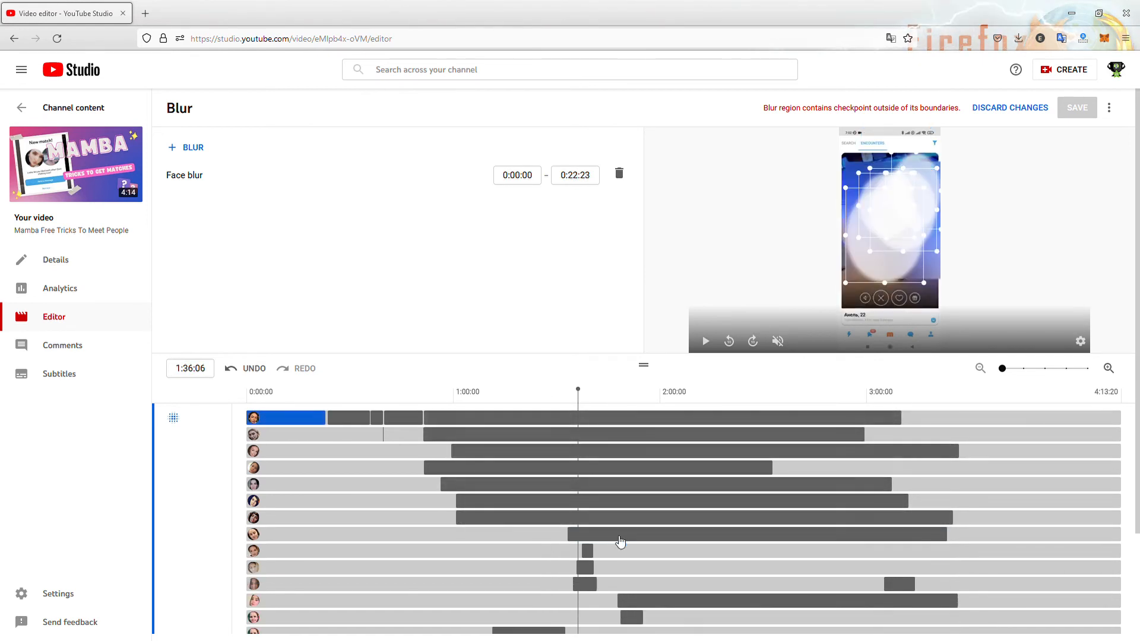
# - Delete the long face blur starting at about 1:33 and the short ones starting at 1:37:09 and about 1:34
pyautogui.click(615, 538)
pyautogui.press('Delete')
pyautogui.click(587, 536)
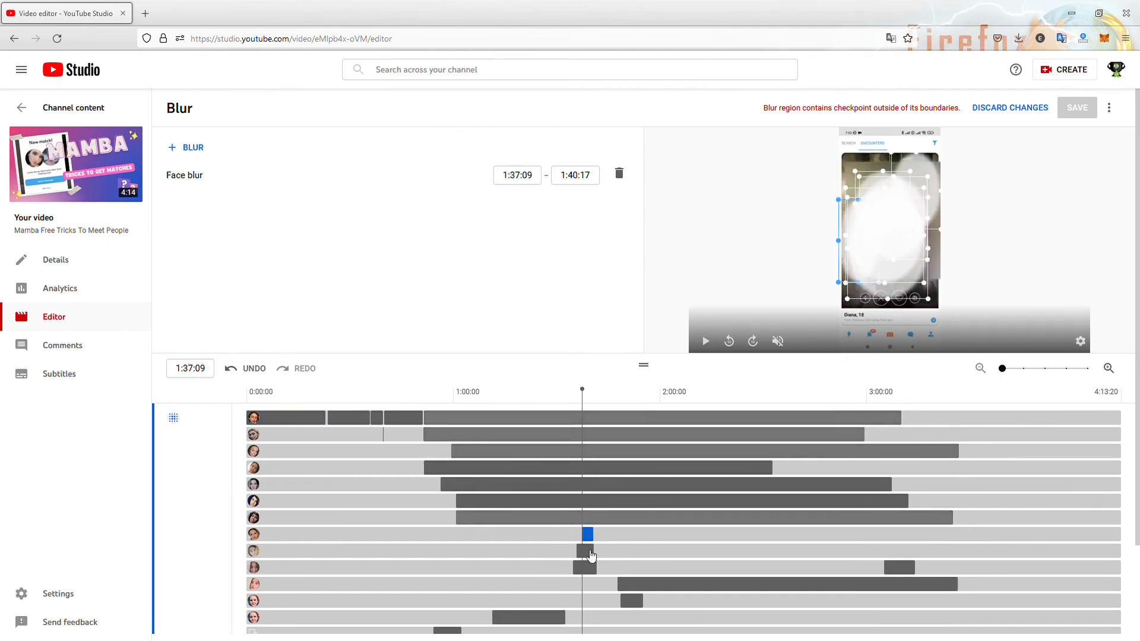
pyautogui.press('Delete')
pyautogui.click(586, 551)
pyautogui.press('Delete')
# - Delete the long face blurs starting at 0:56:10, about 0:51 and 0:51:10
pyautogui.click(618, 484)
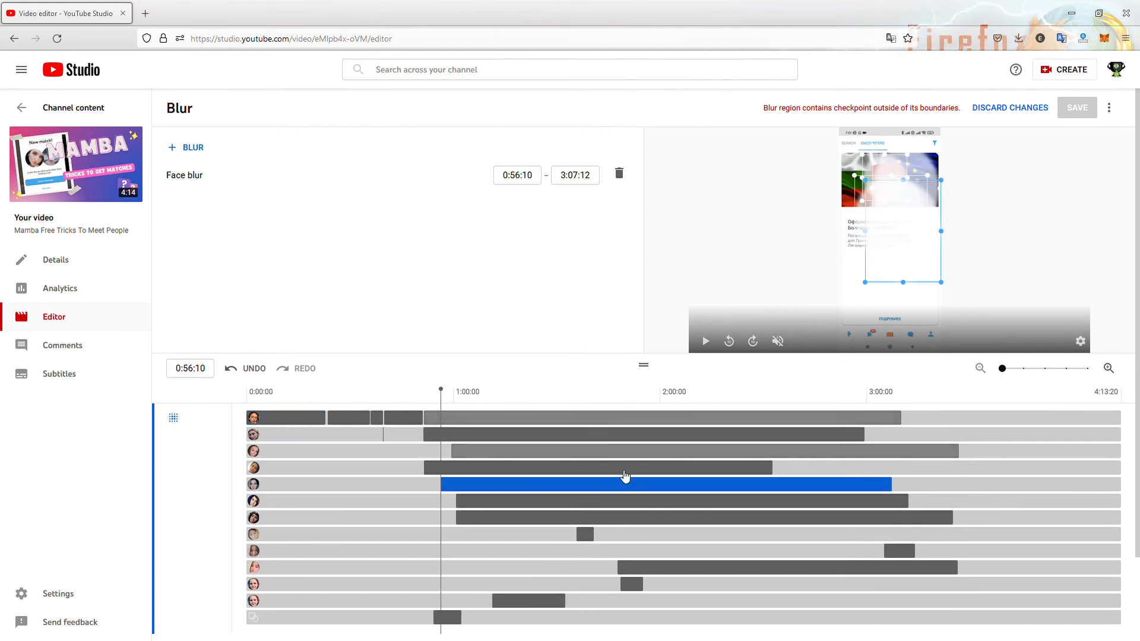
pyautogui.press('Delete')
pyautogui.click(627, 468)
pyautogui.press('Delete')
pyautogui.click(628, 436)
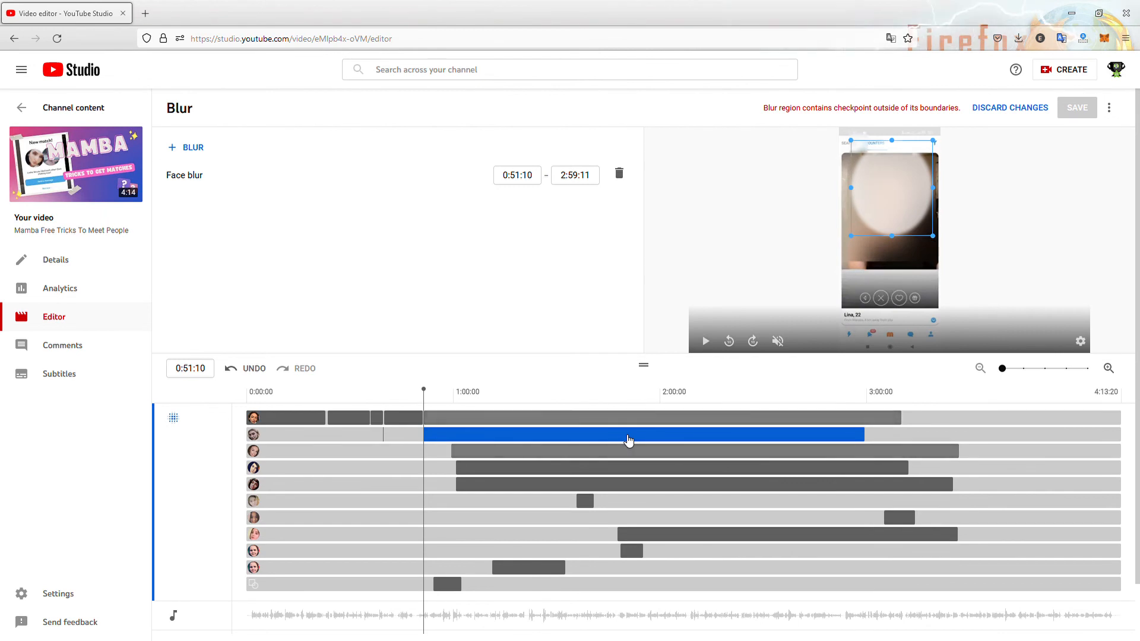
pyautogui.press('Delete')
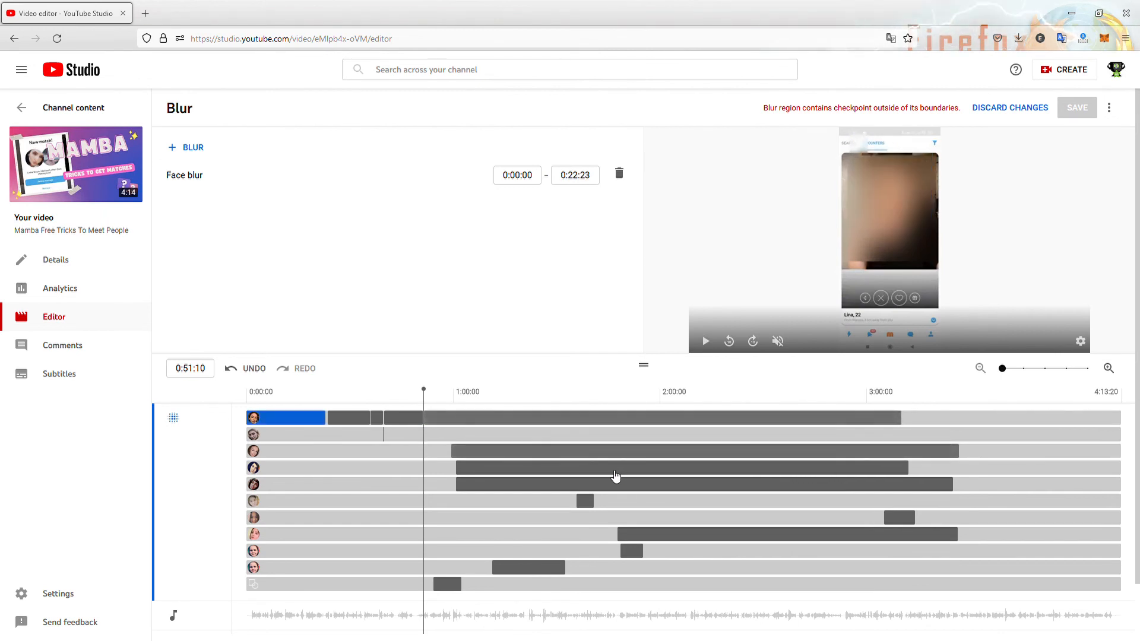
# - Delete the two long face blurs starting at about 1:00 and the short one starting at about 1:35
pyautogui.click(615, 471)
pyautogui.press('Delete')
pyautogui.click(615, 472)
pyautogui.press('Delete')
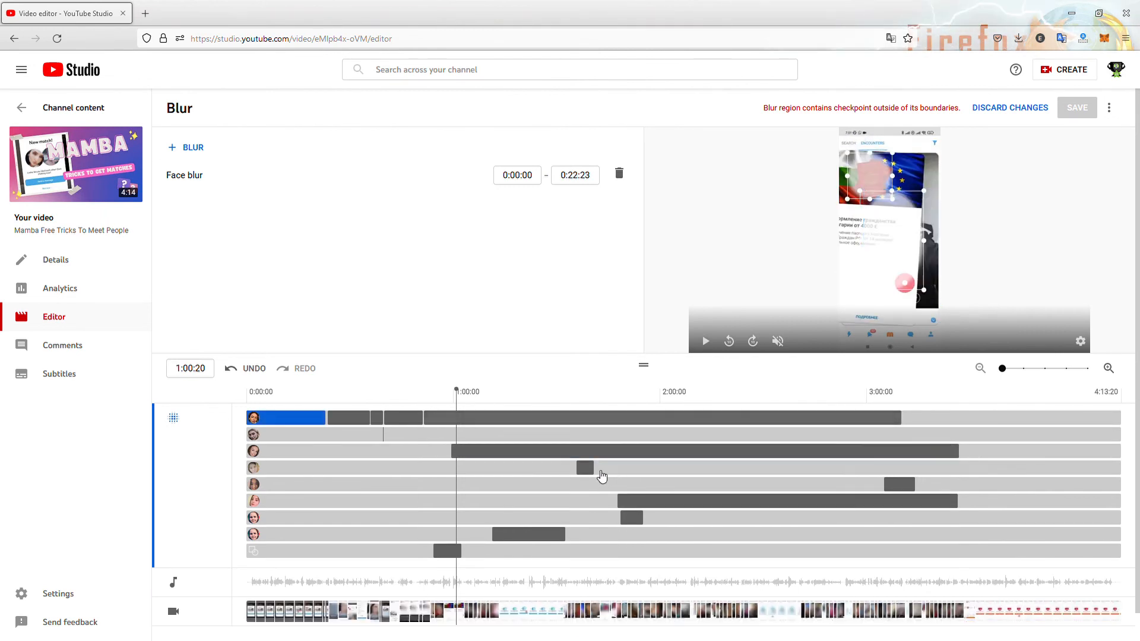
pyautogui.click(596, 471)
pyautogui.press('Delete')
# - Delete the face blurs starting at 0:59:12, 3:05:04, about 1:47 and 1:48:13
pyautogui.click(899, 468)
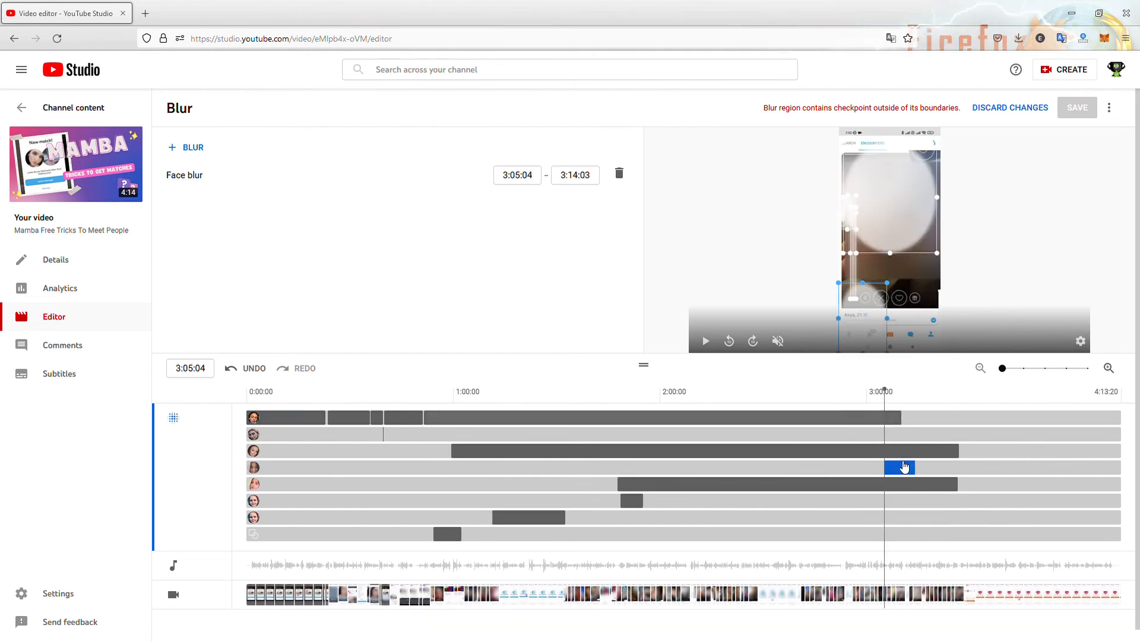
pyautogui.click(872, 454)
pyautogui.press('Delete')
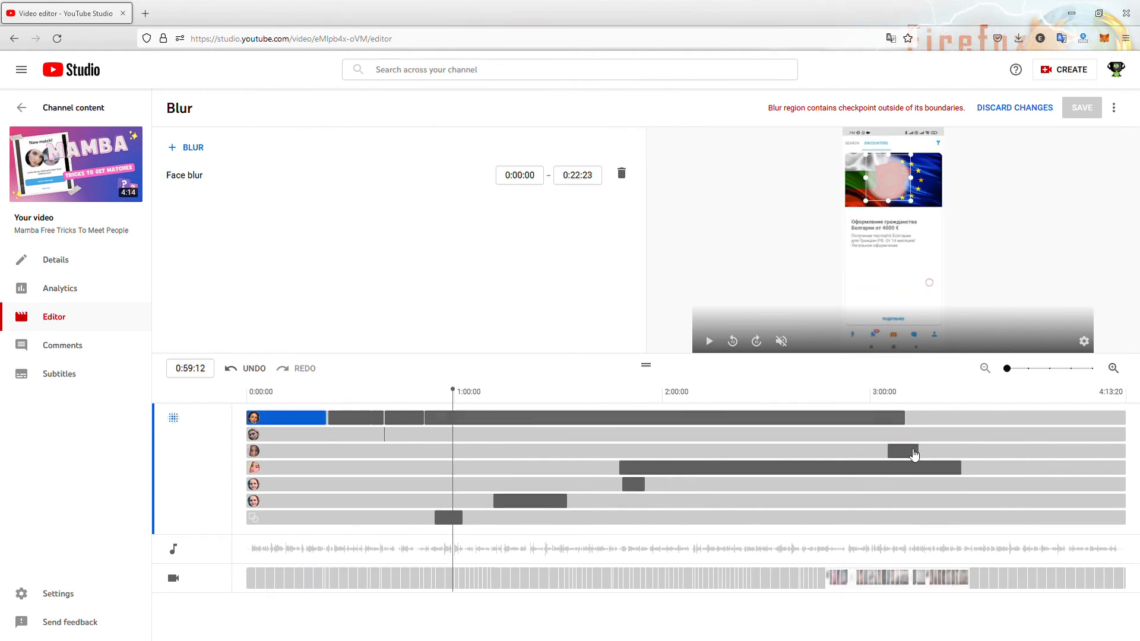
pyautogui.click(908, 453)
pyautogui.press('Delete')
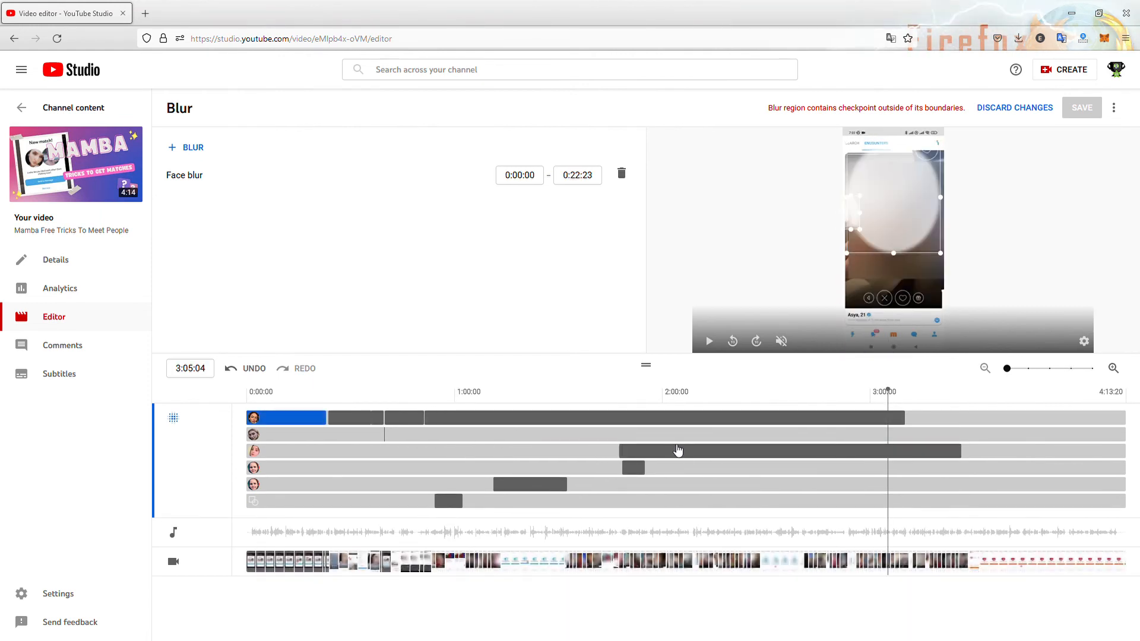
pyautogui.click(678, 451)
pyautogui.press('Delete')
pyautogui.click(641, 459)
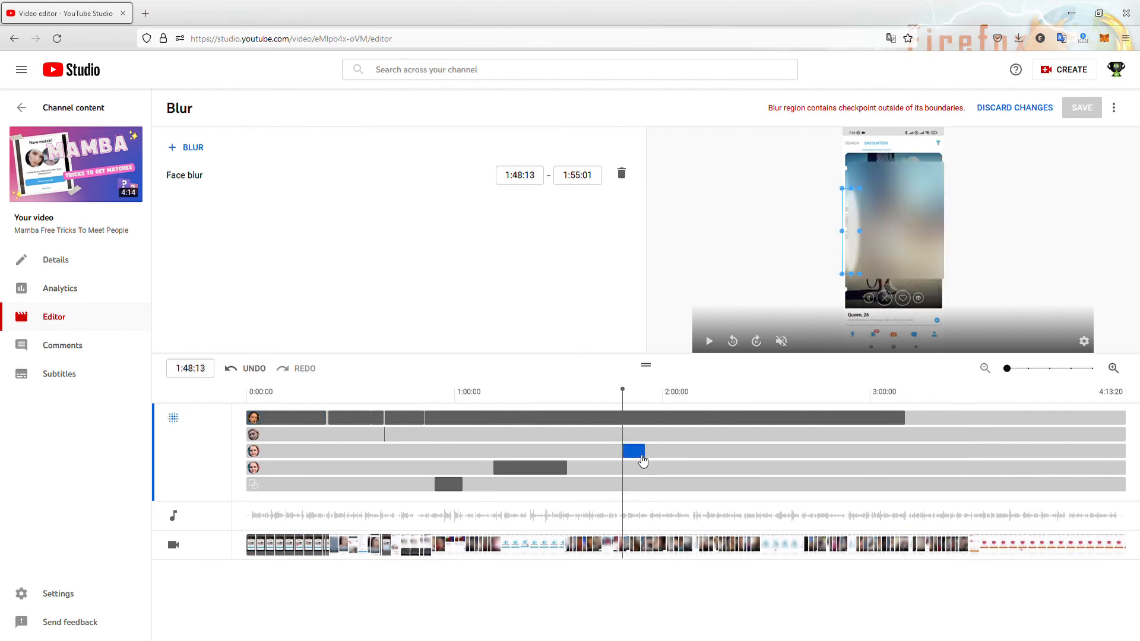
pyautogui.press('Delete')
# - Delete the custom blur starting at 1:11:11 and the long face blur starting at about 0:51 on the first track
pyautogui.click(519, 455)
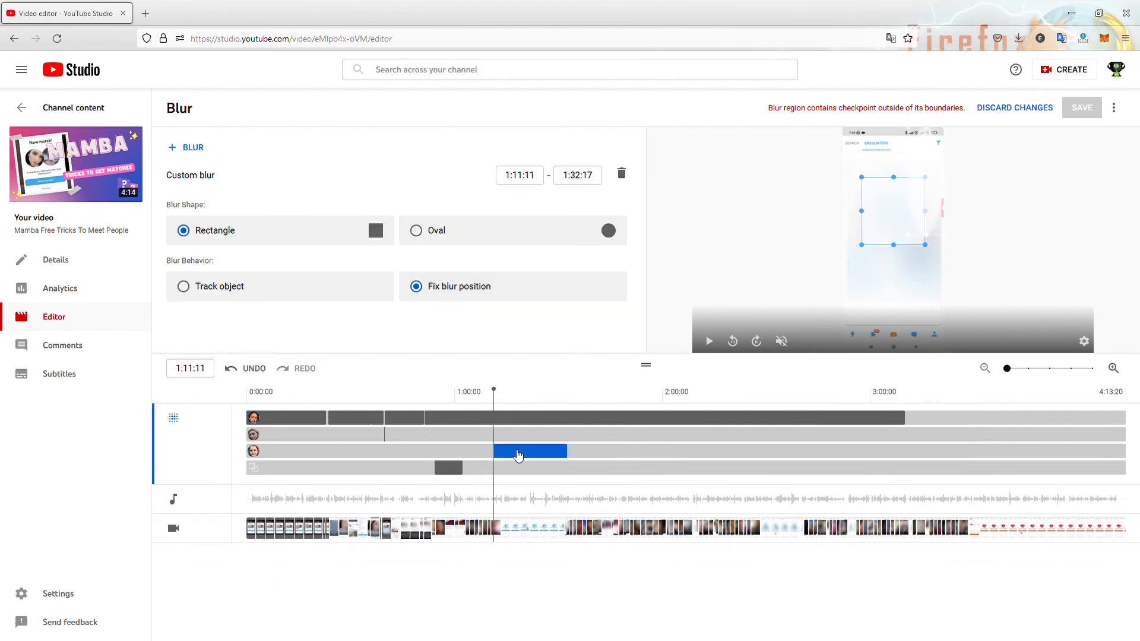
pyautogui.press('Delete')
pyautogui.click(534, 419)
pyautogui.press('Delete')
# - Delete the face blurs starting at 0:23:15, 0:00:00, 0:40:00, about 0:36 and 0:39:19
pyautogui.click(339, 424)
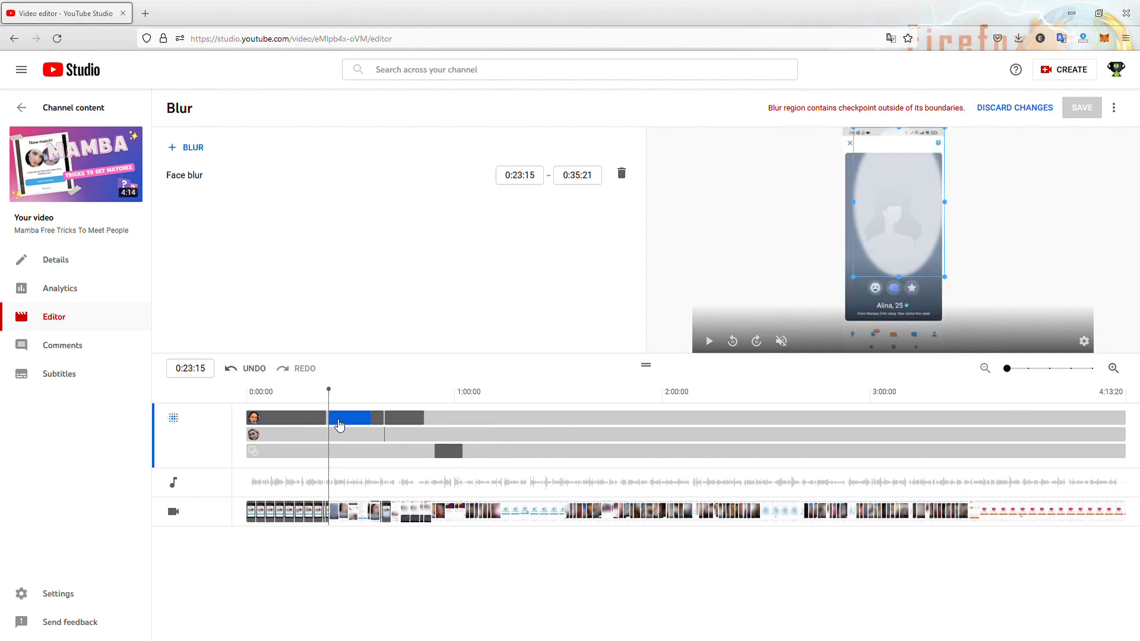
pyautogui.press('Delete')
pyautogui.click(308, 424)
pyautogui.press('Delete')
pyautogui.click(404, 418)
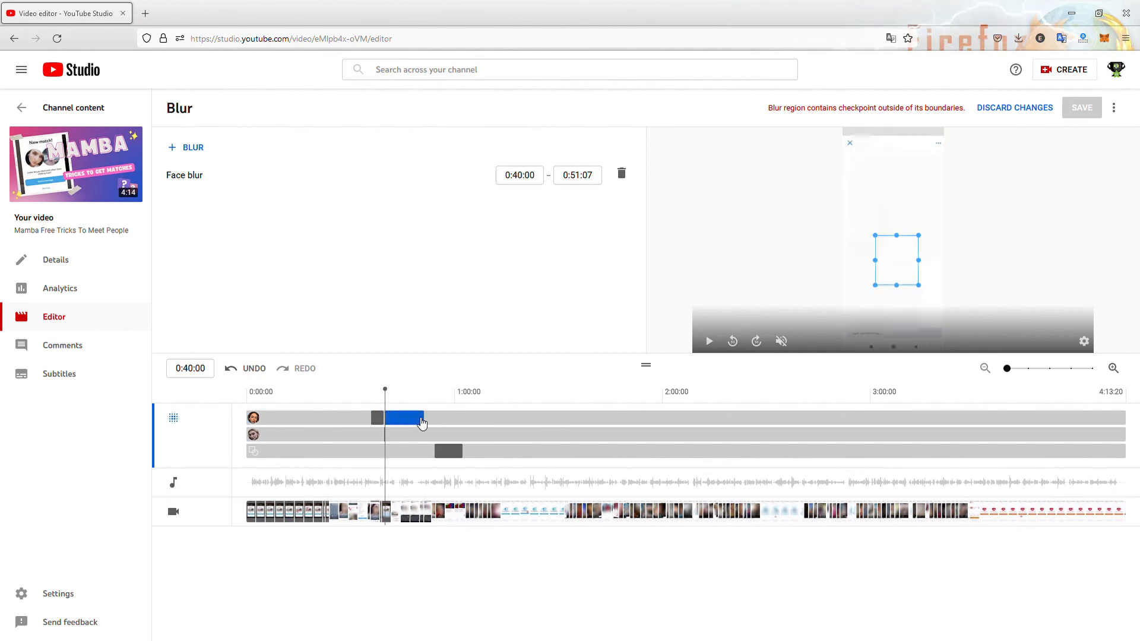
pyautogui.press('Delete')
pyautogui.press('Delete')
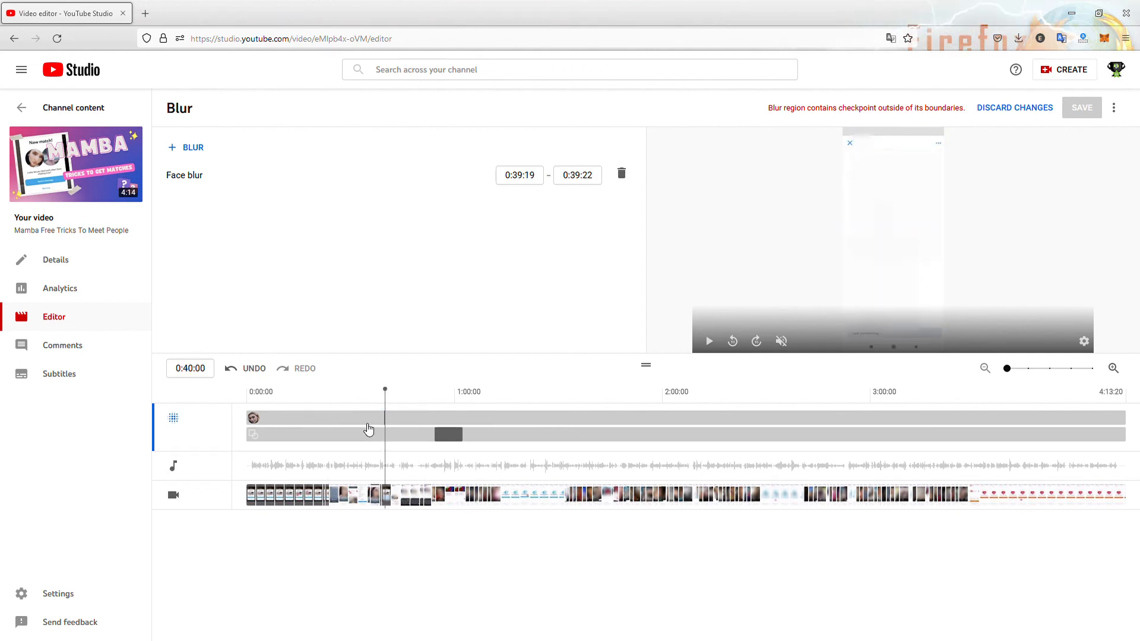
pyautogui.press('Delete')
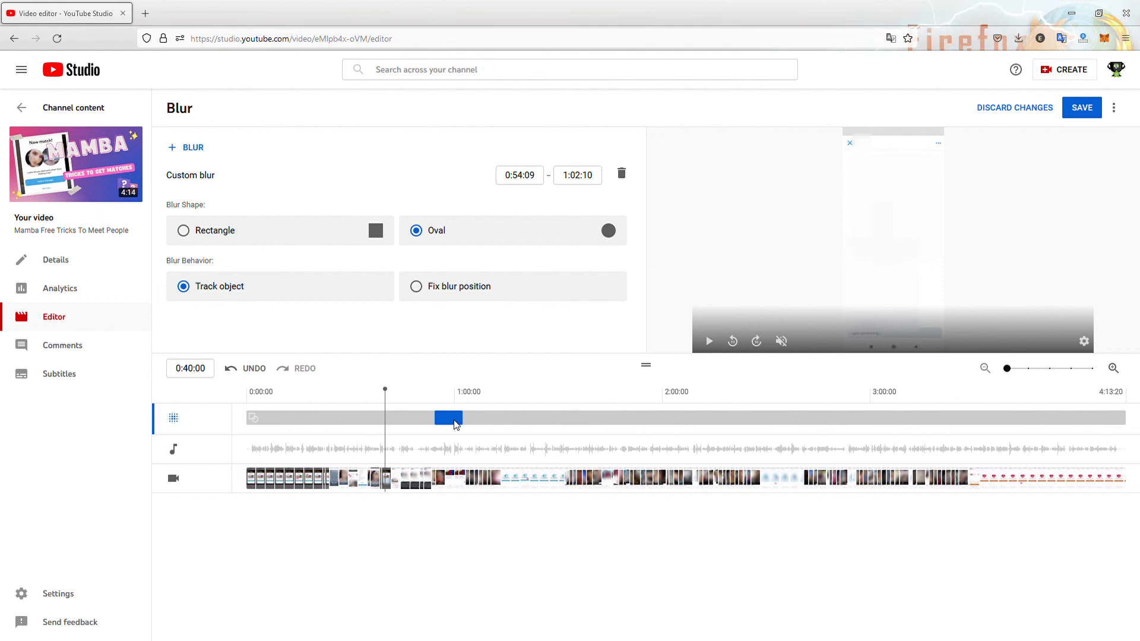
# - Delete the oval custom blur starting at 0:54:09 and start saving the video changes
pyautogui.press('Delete')
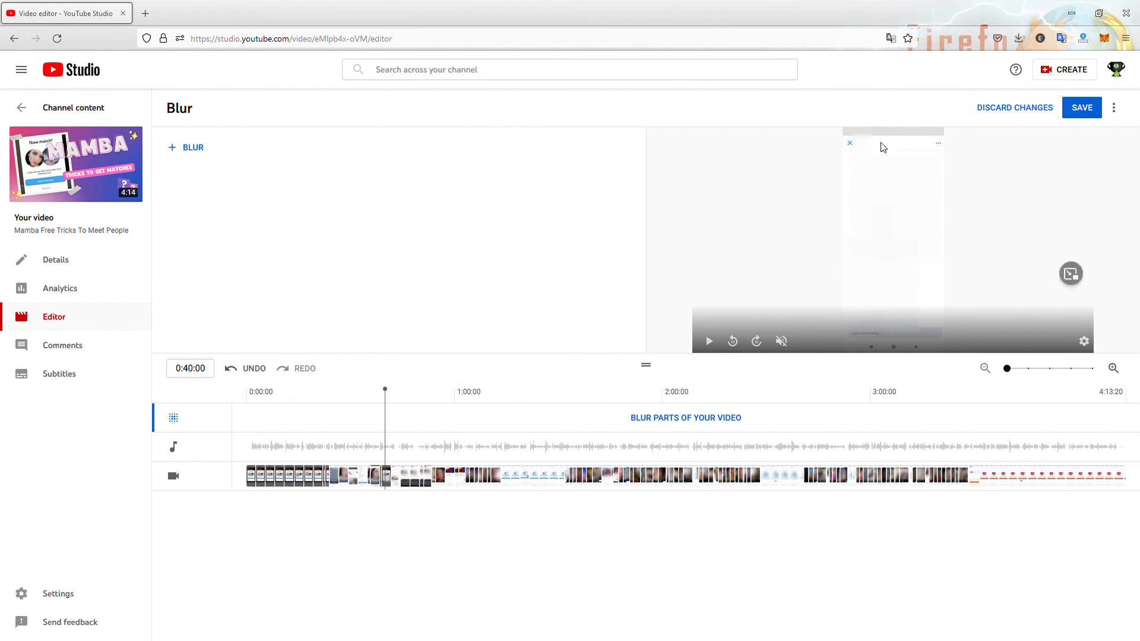
pyautogui.click(1079, 110)
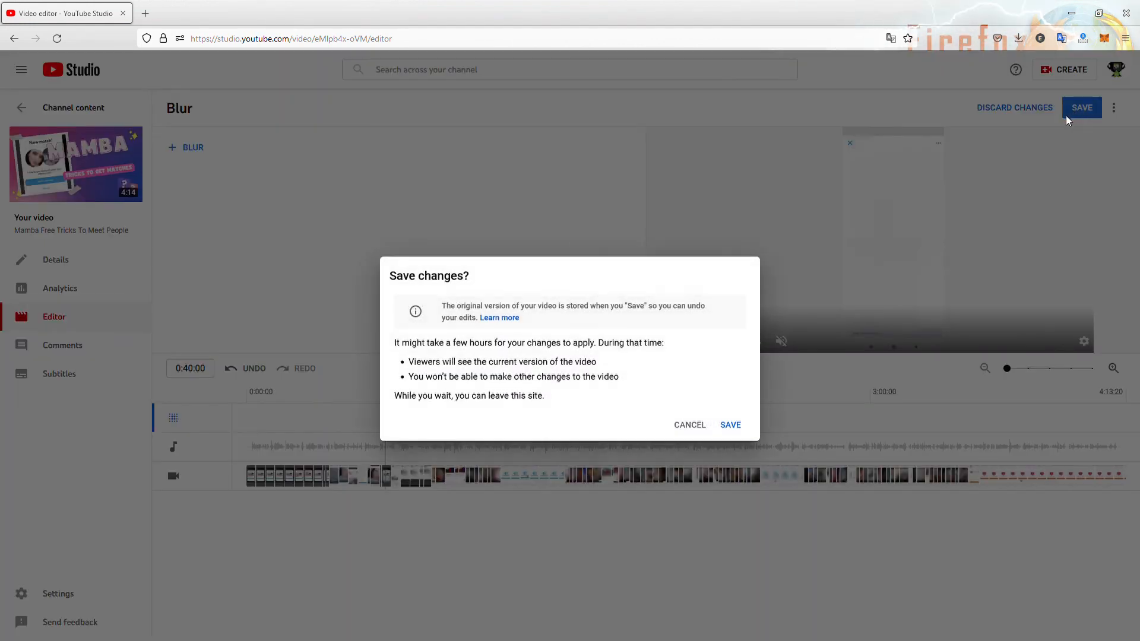